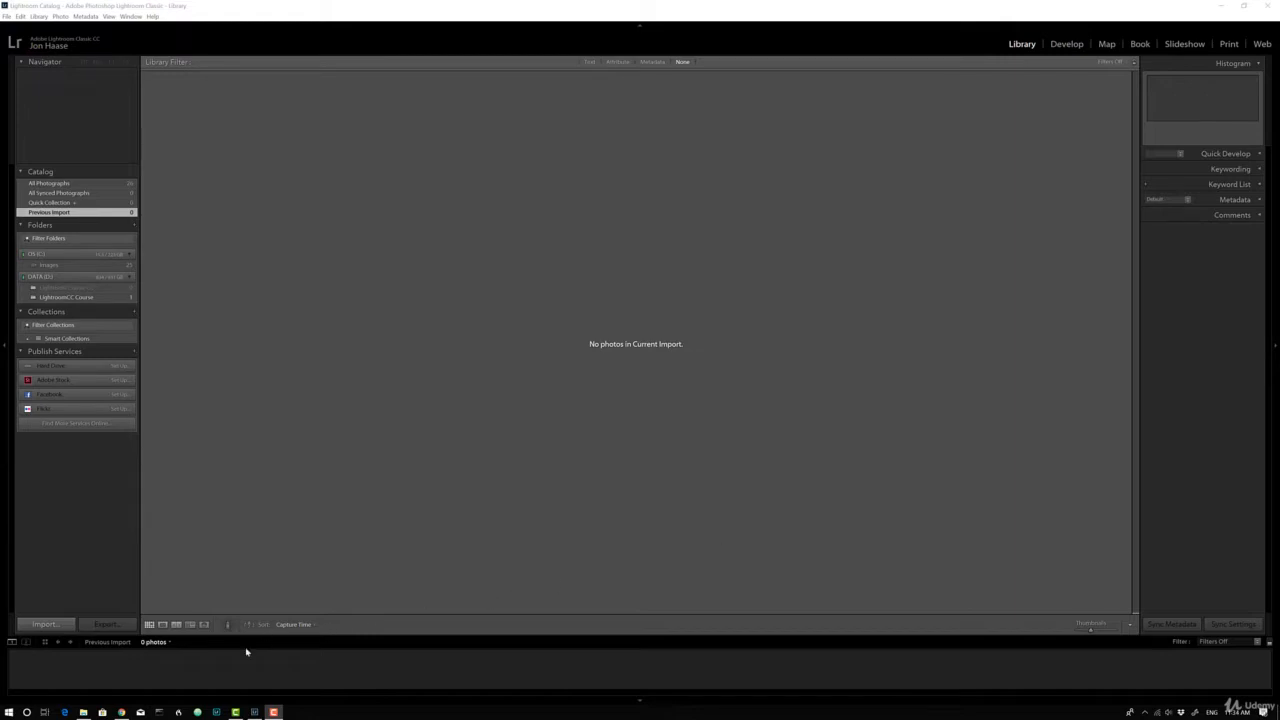
Switch to File Explorer and examine the LRM_20181215_121159 zip archive's extraction options and the DNG file beside it in the Lightroom Classic CC folder
click(83, 712)
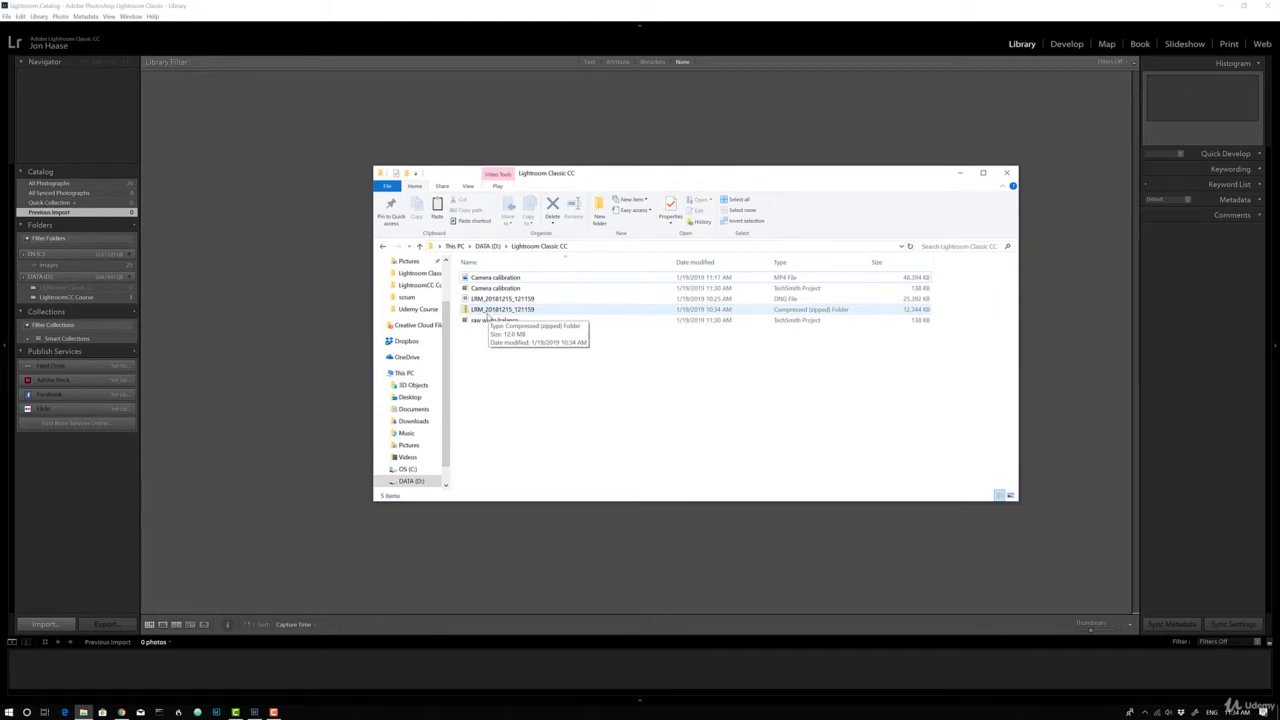
right_click(487, 316)
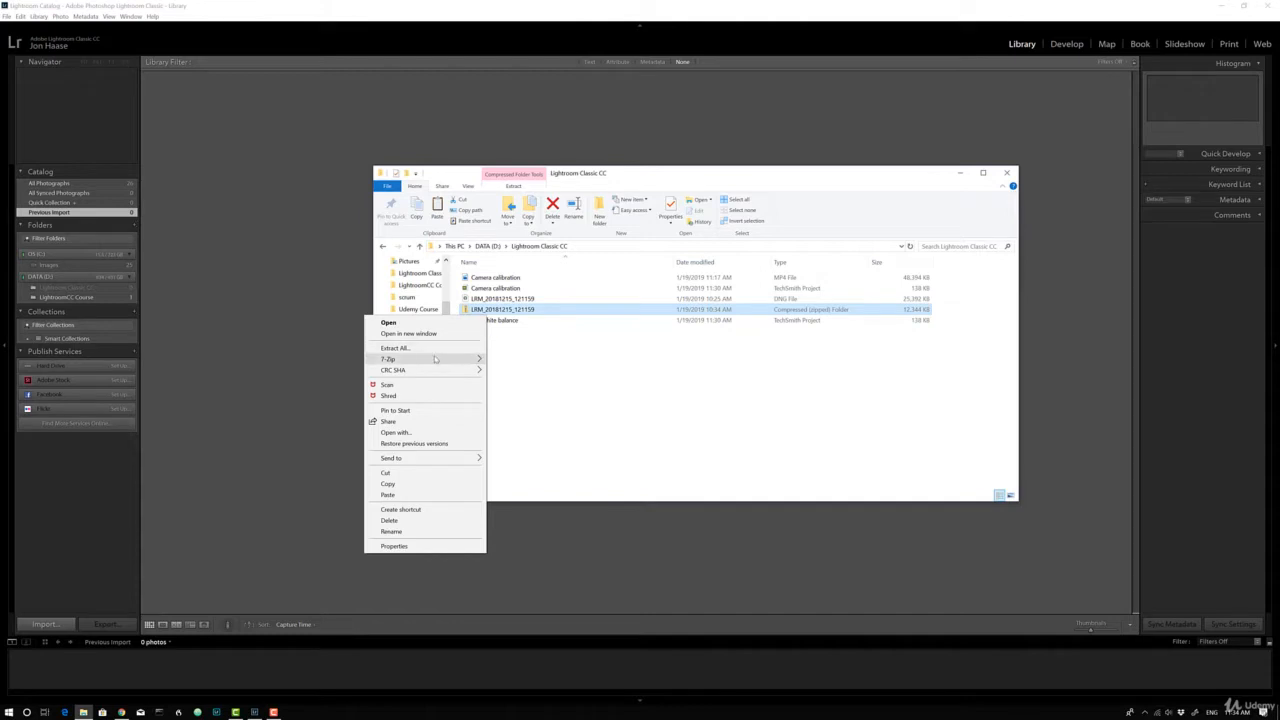
mouse_move(436, 357)
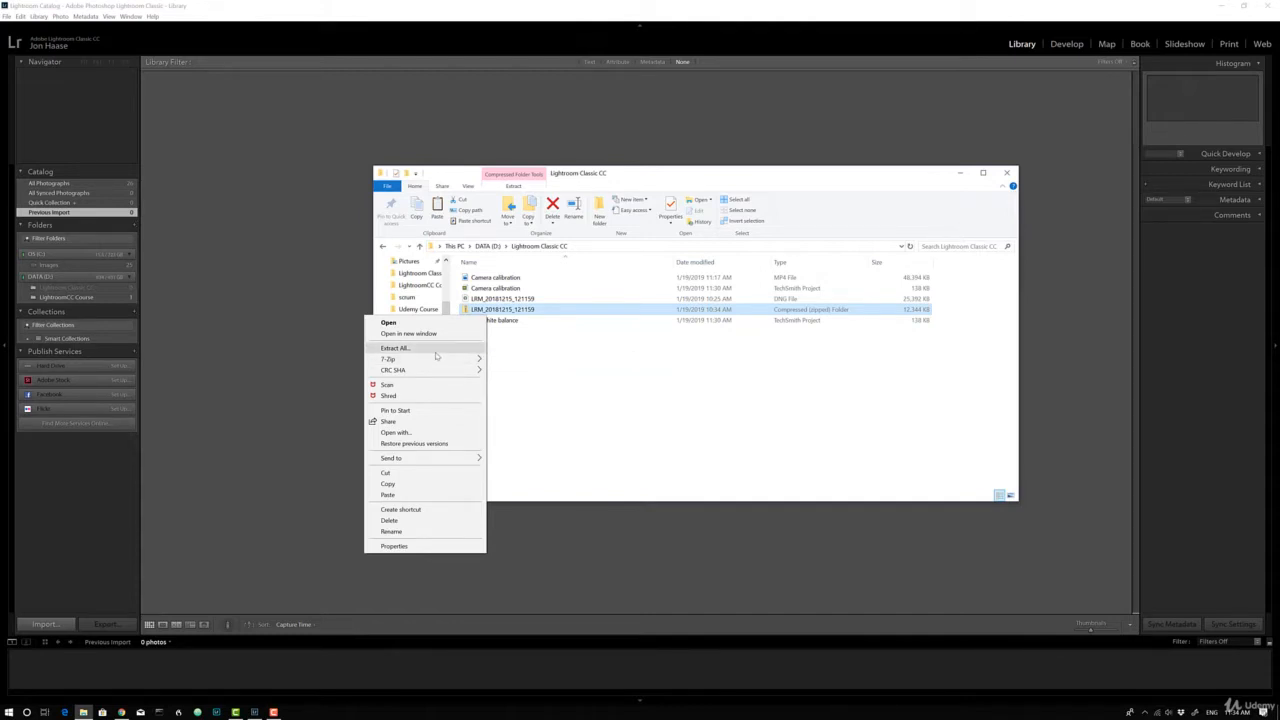
click(563, 366)
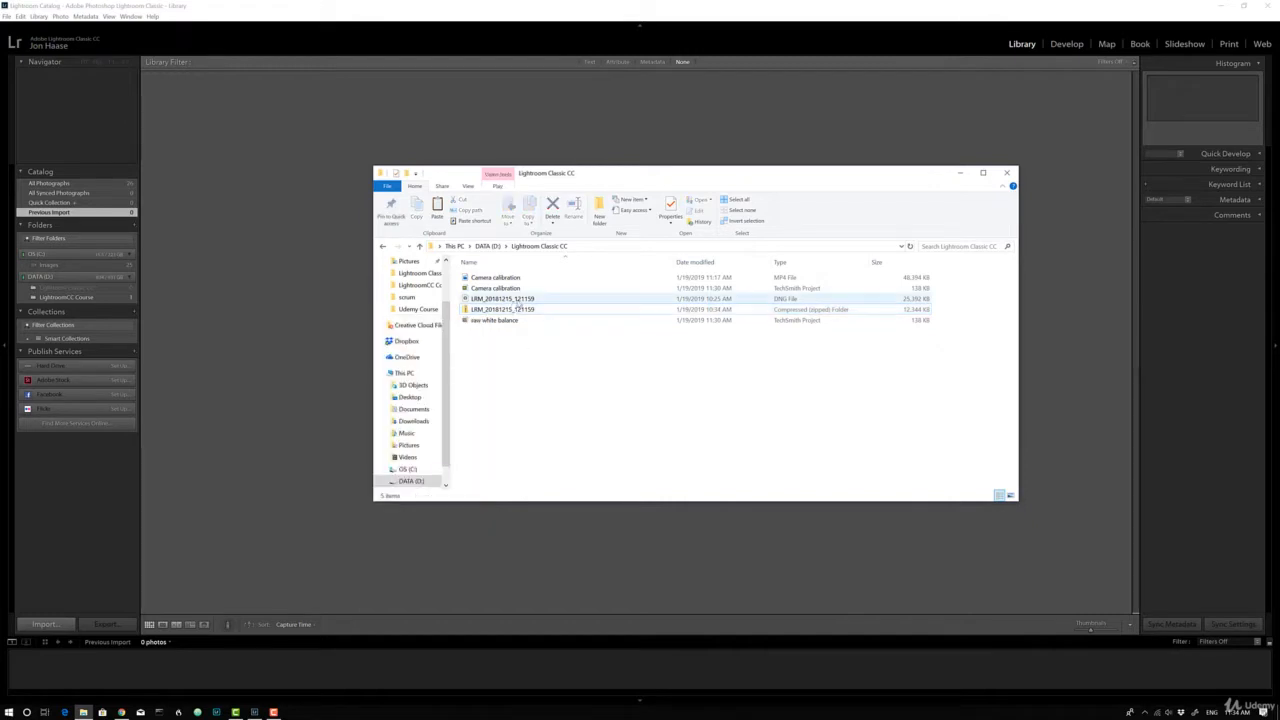
click(520, 300)
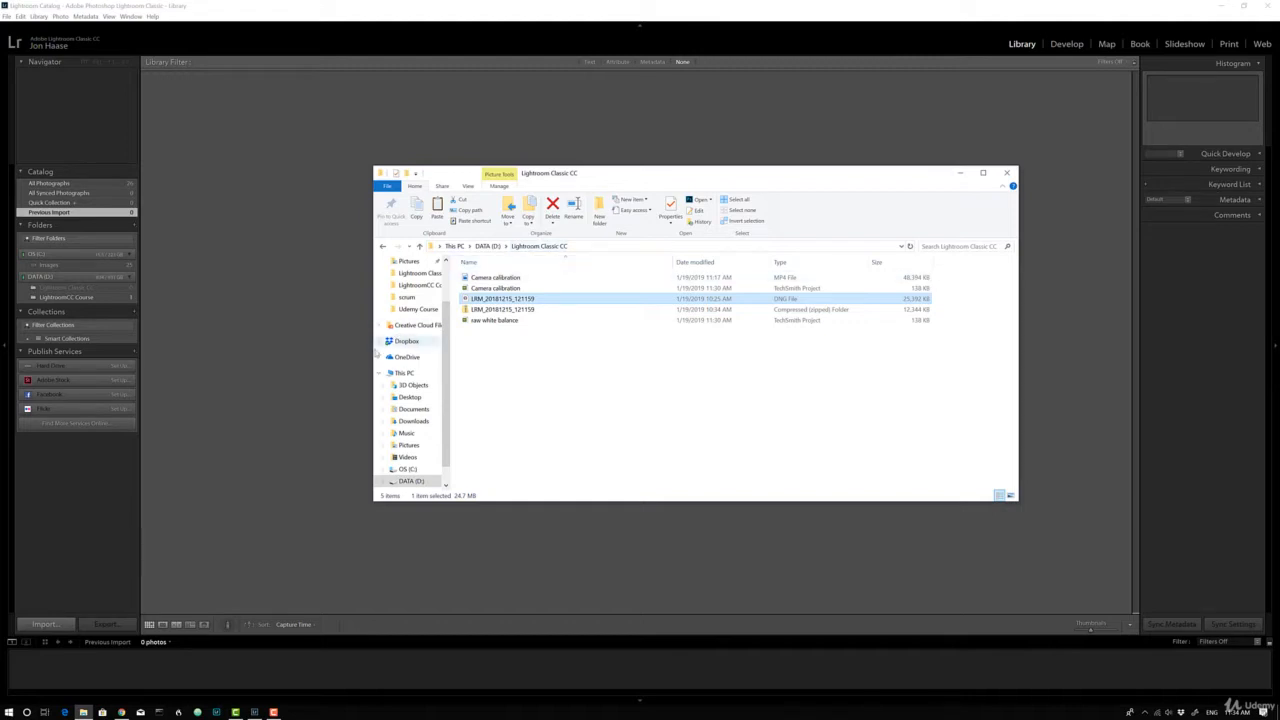
click(299, 314)
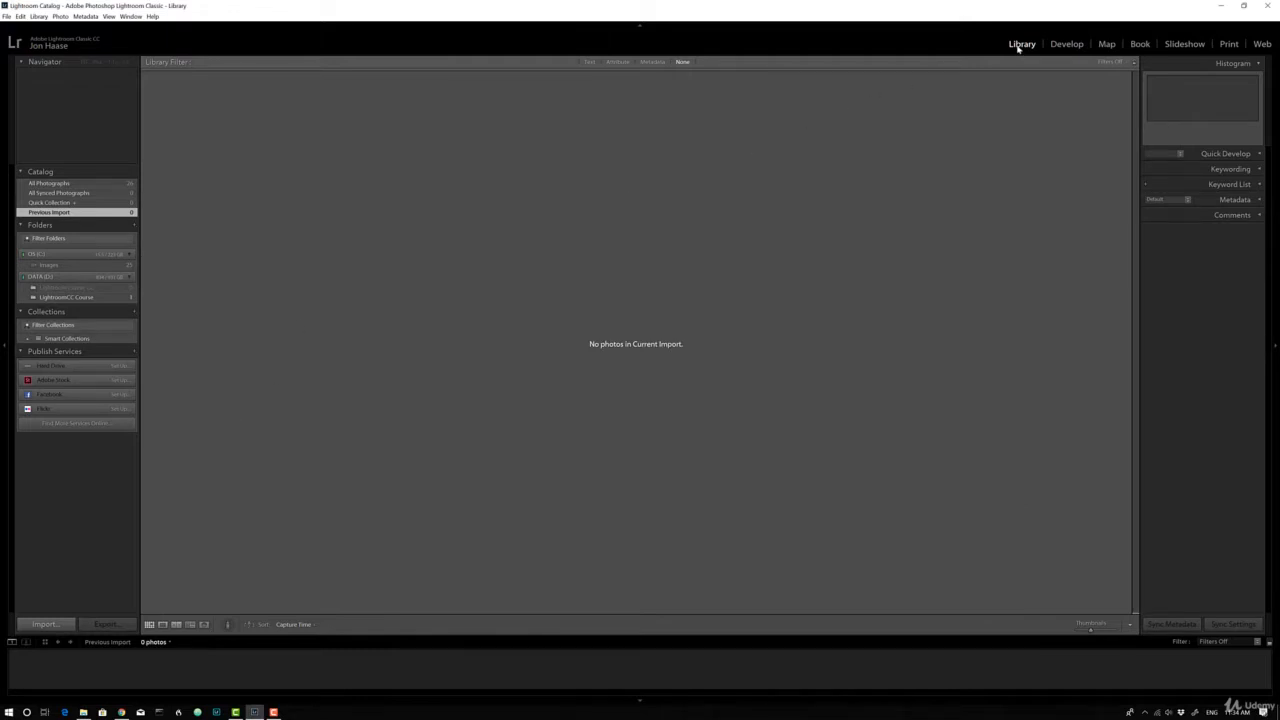
Try to import the photo from the Lightroom Classic CC folder on DATA (D:), excluding the Camera calibration video
click(47, 623)
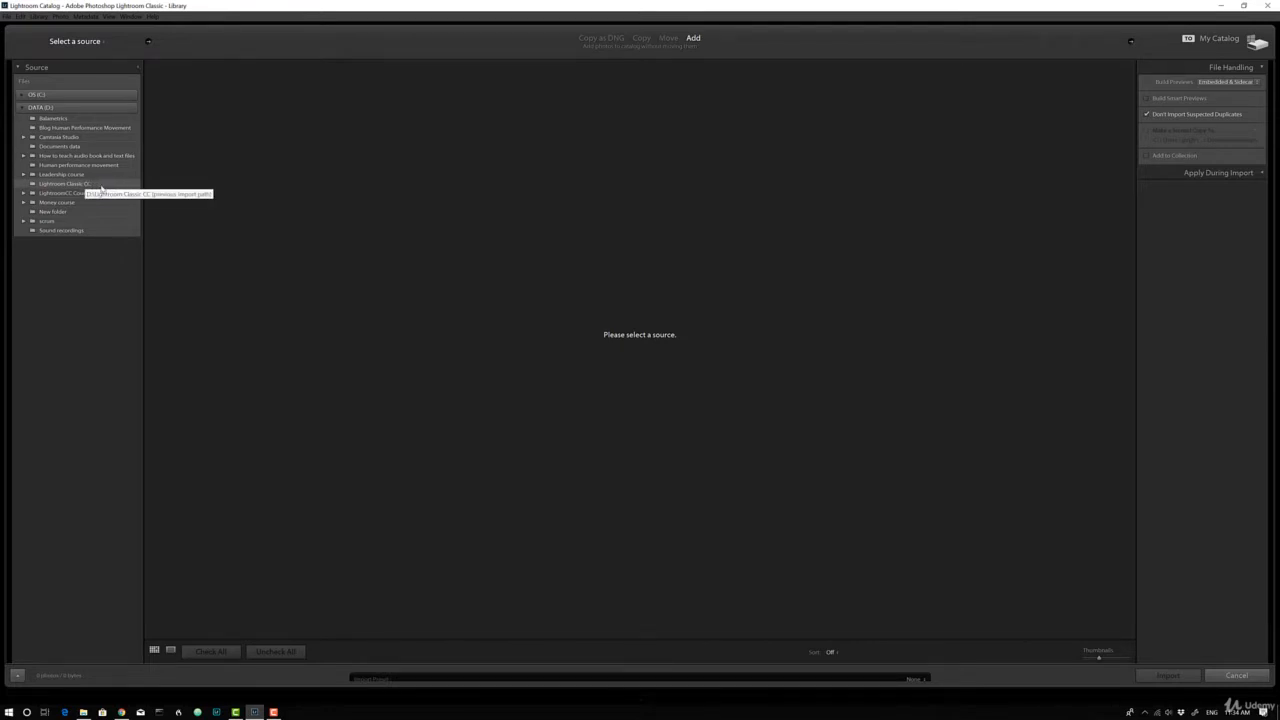
click(101, 185)
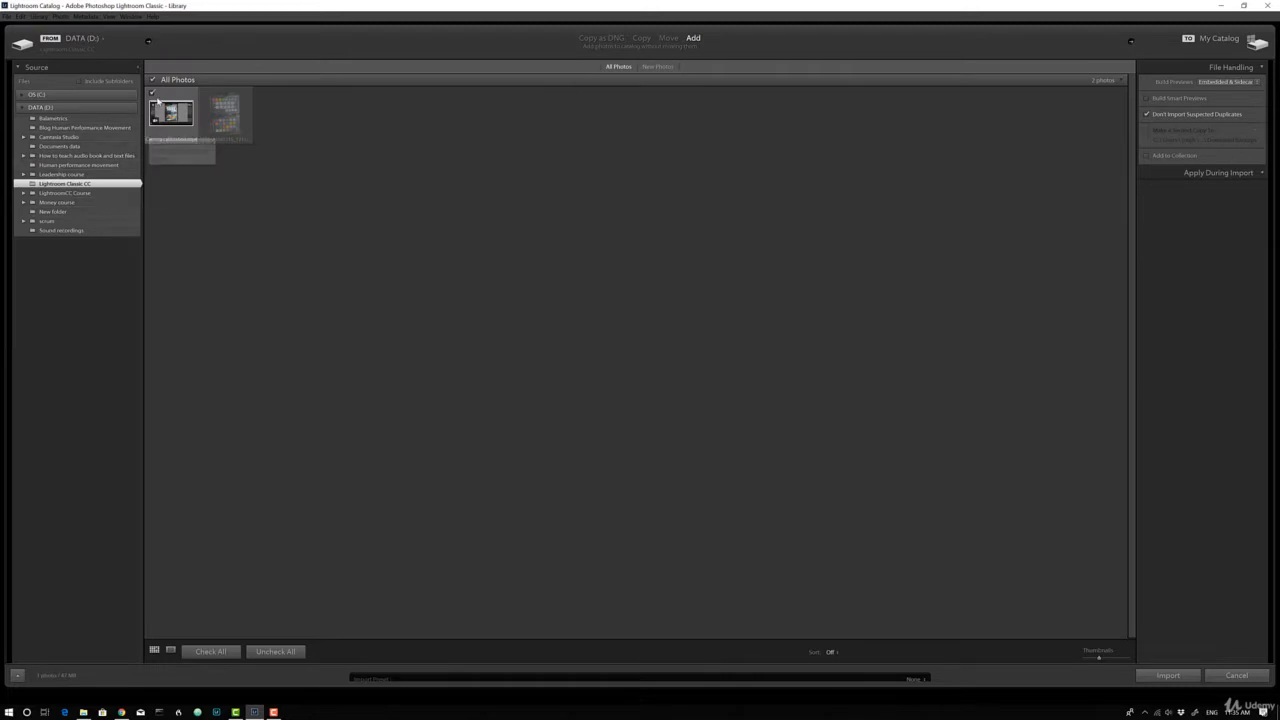
click(152, 93)
mouse_move(233, 119)
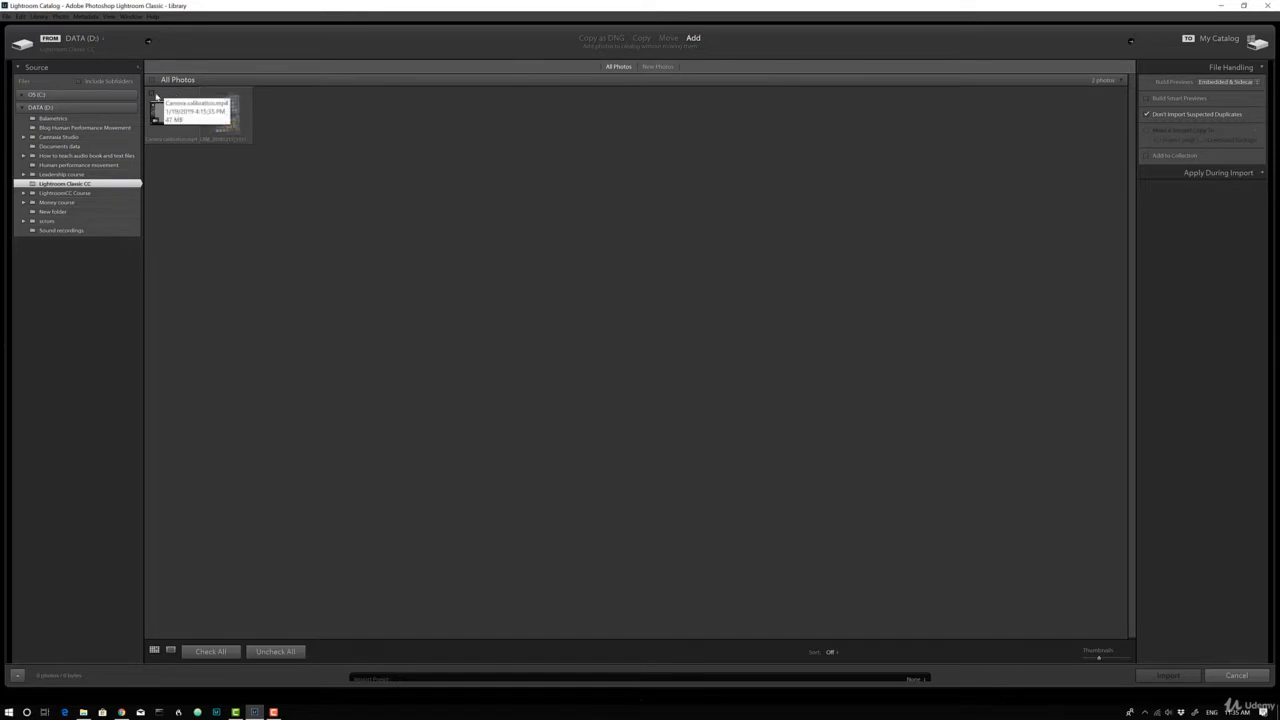
click(152, 94)
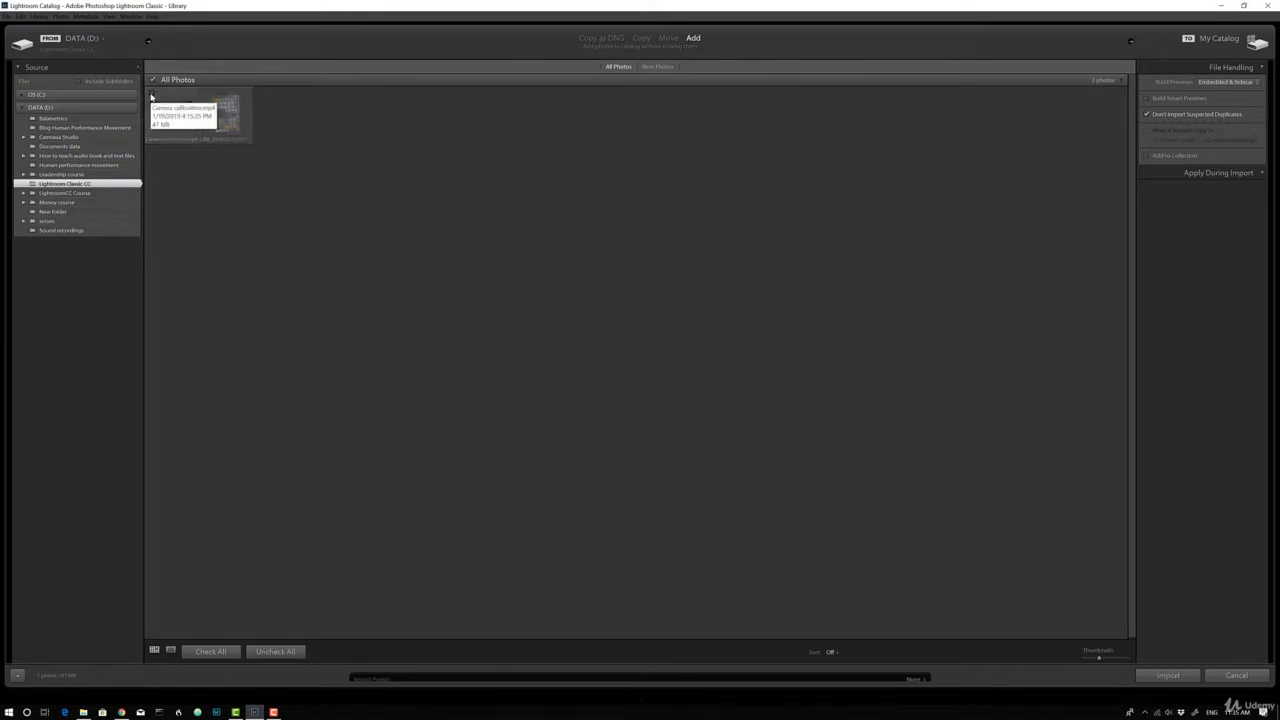
click(152, 94)
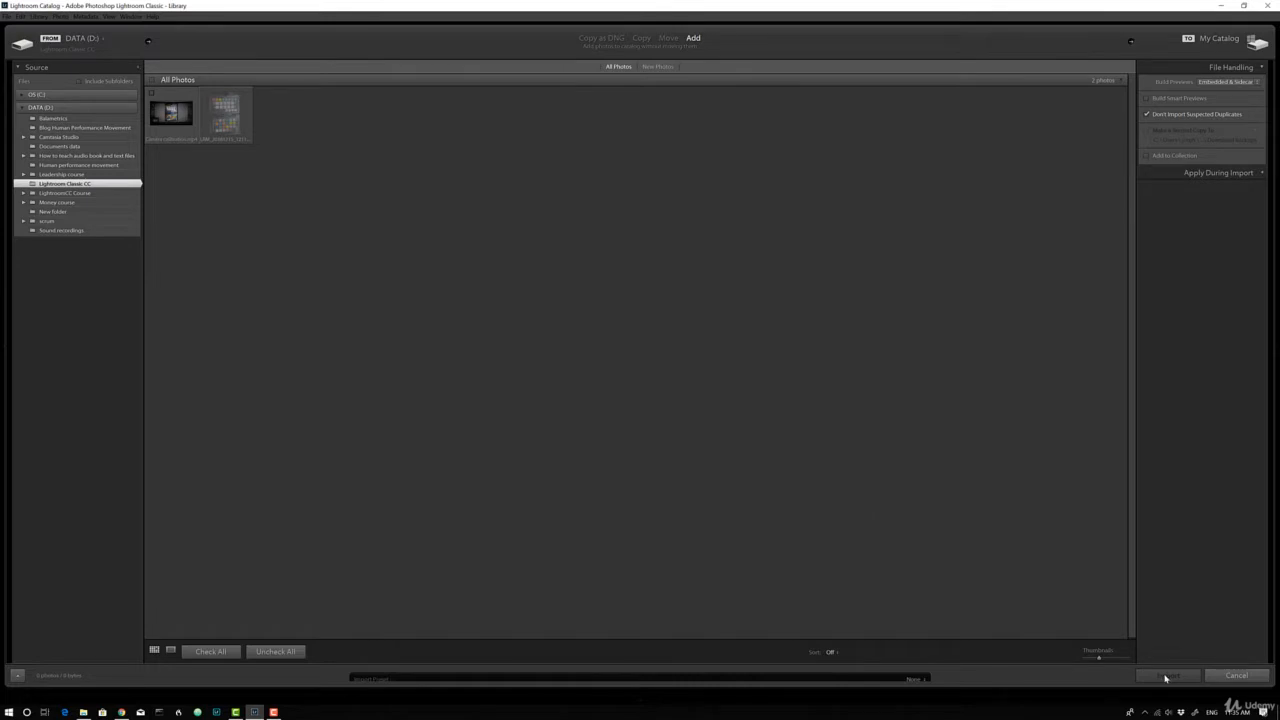
click(1222, 677)
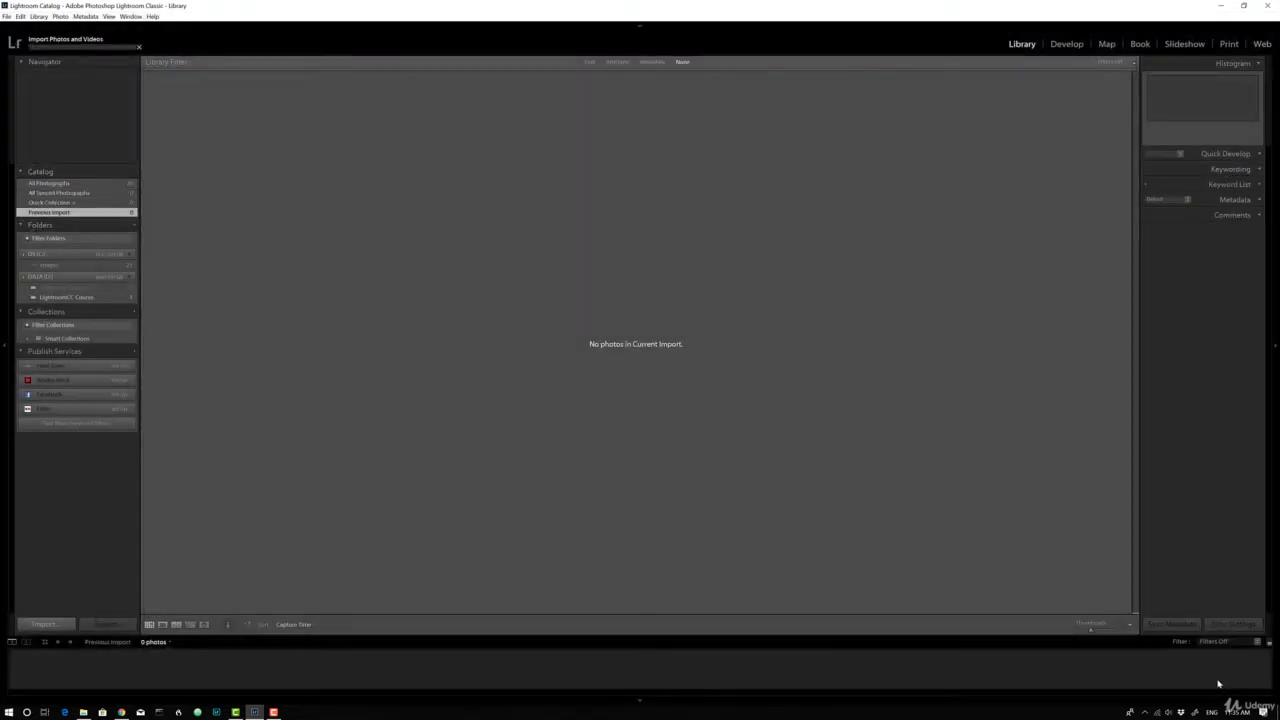
Show all photographs in the catalog and open the color checker photo LRM_20181215_121159.dng
click(87, 185)
double_click(265, 280)
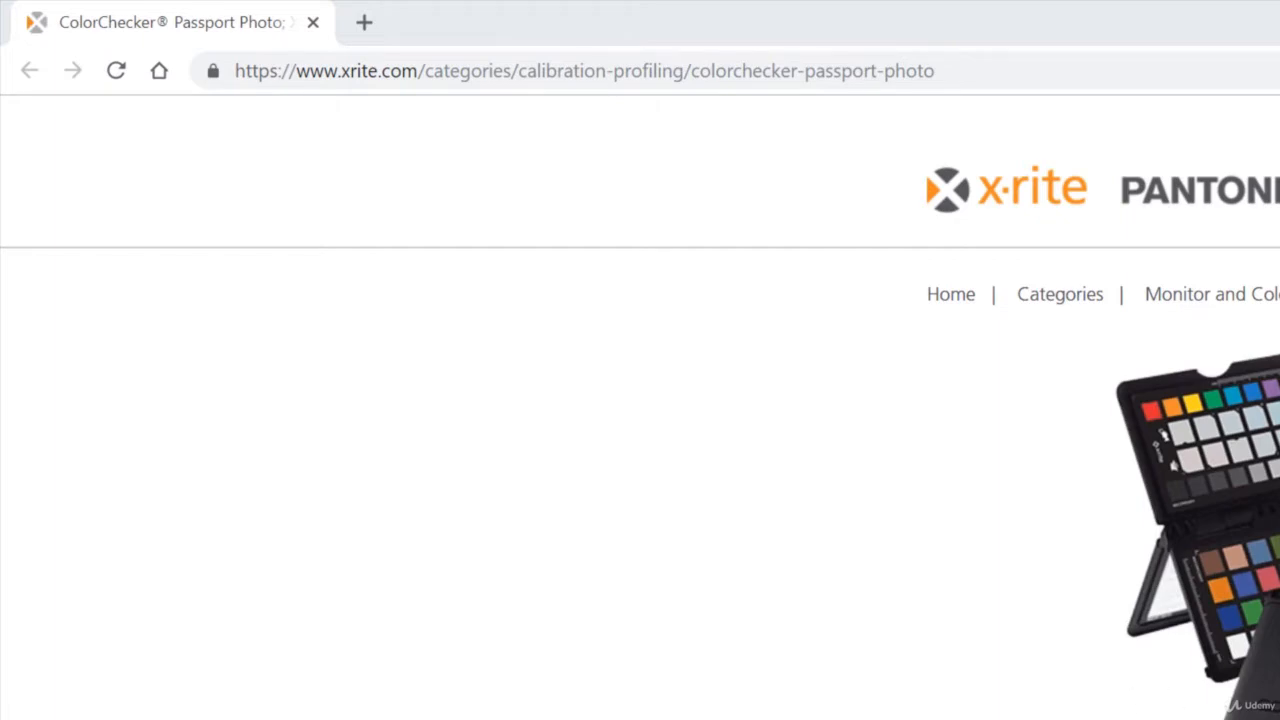
Switch to the browser and view the ColorChecker Passport Photo product images on the X-Rite page
click(652, 398)
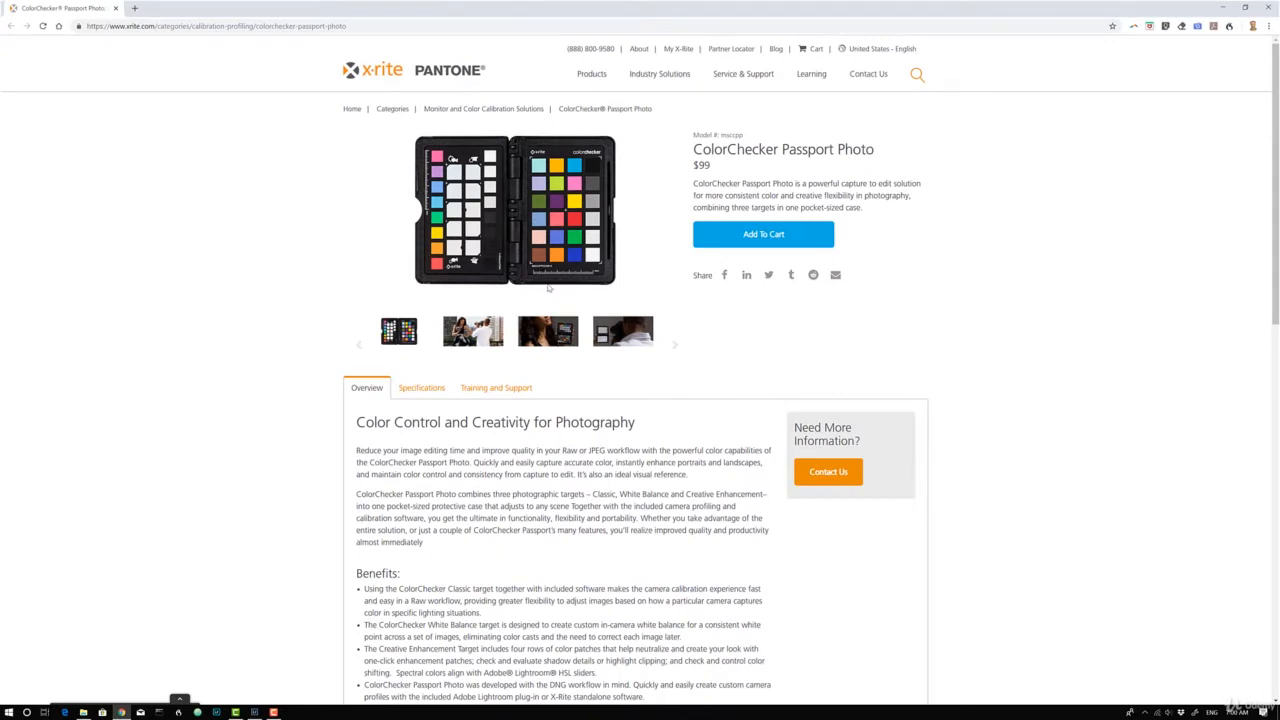
click(496, 324)
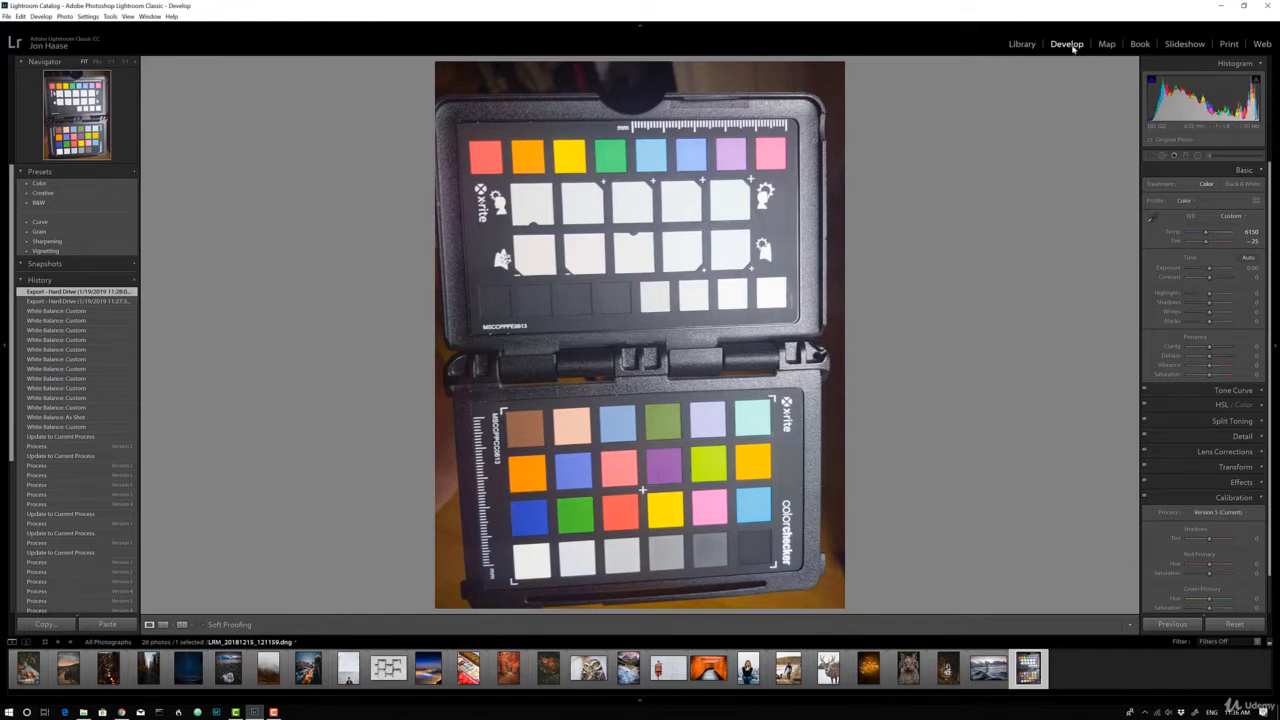
Sample the white balance from the leftmost patch of the upper white row, resampling that patch after strongly warming the temperature
click(1154, 218)
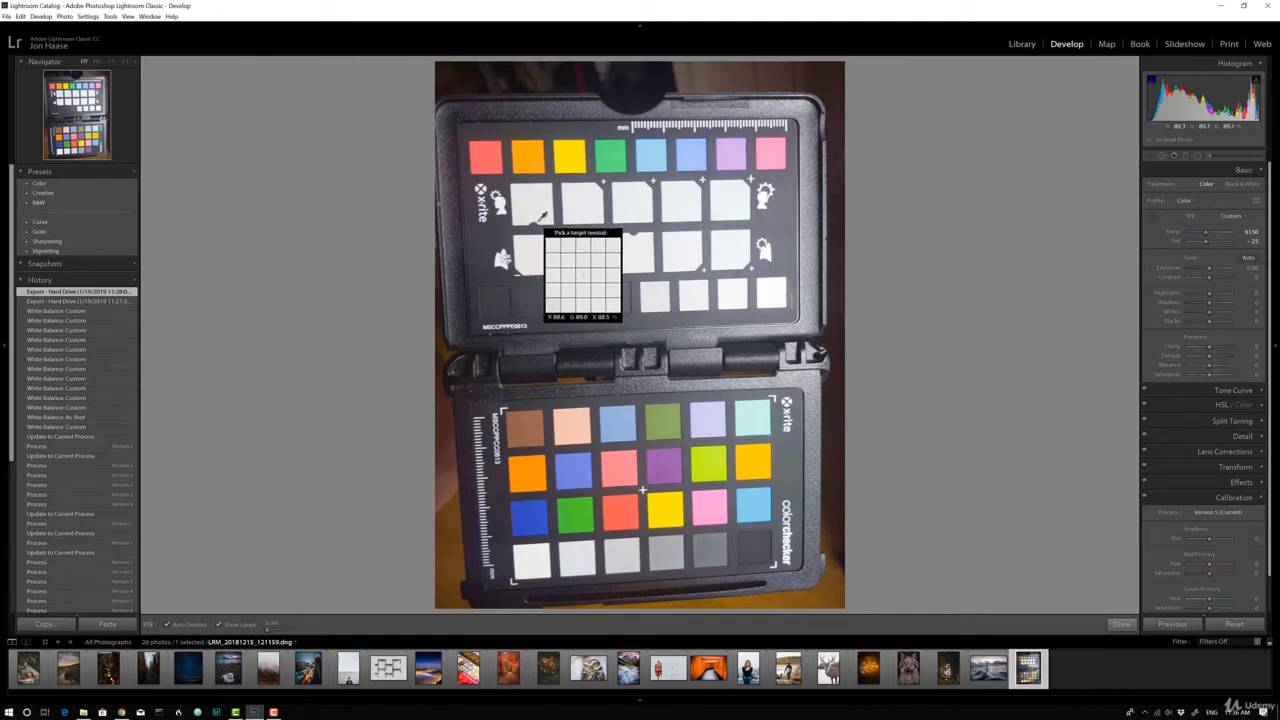
click(536, 202)
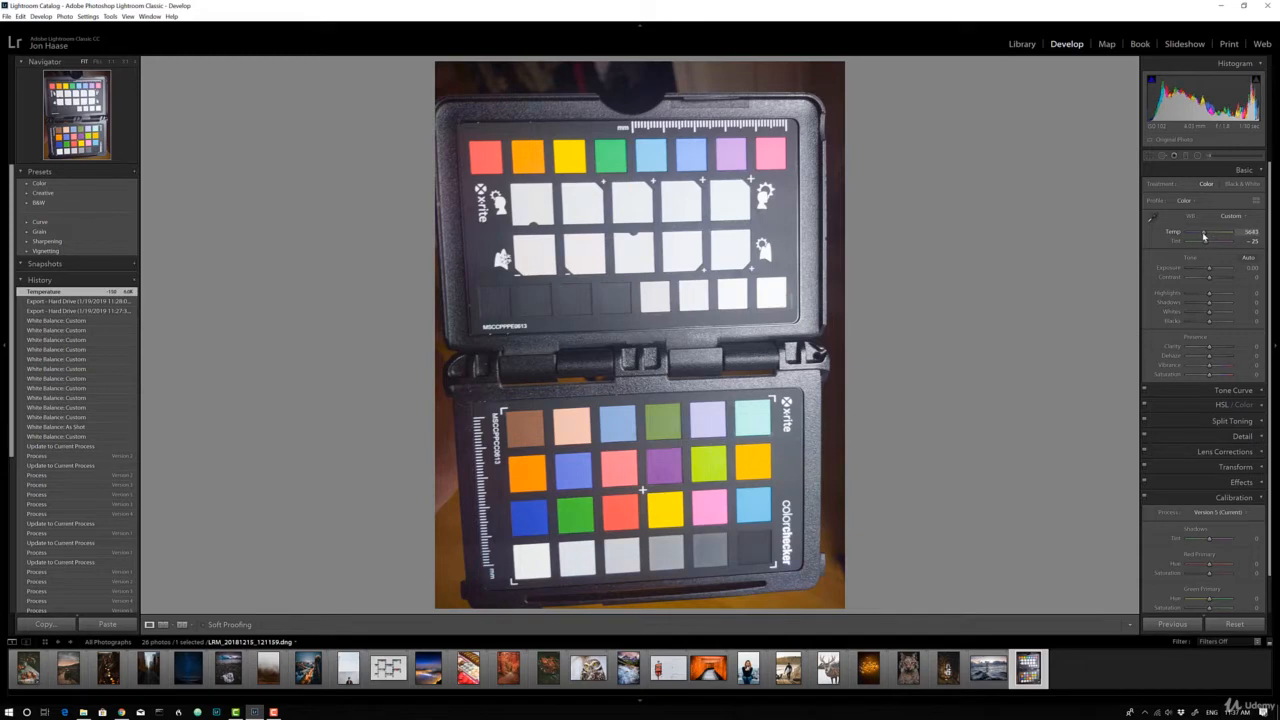
drag(1204, 236, 1218, 237)
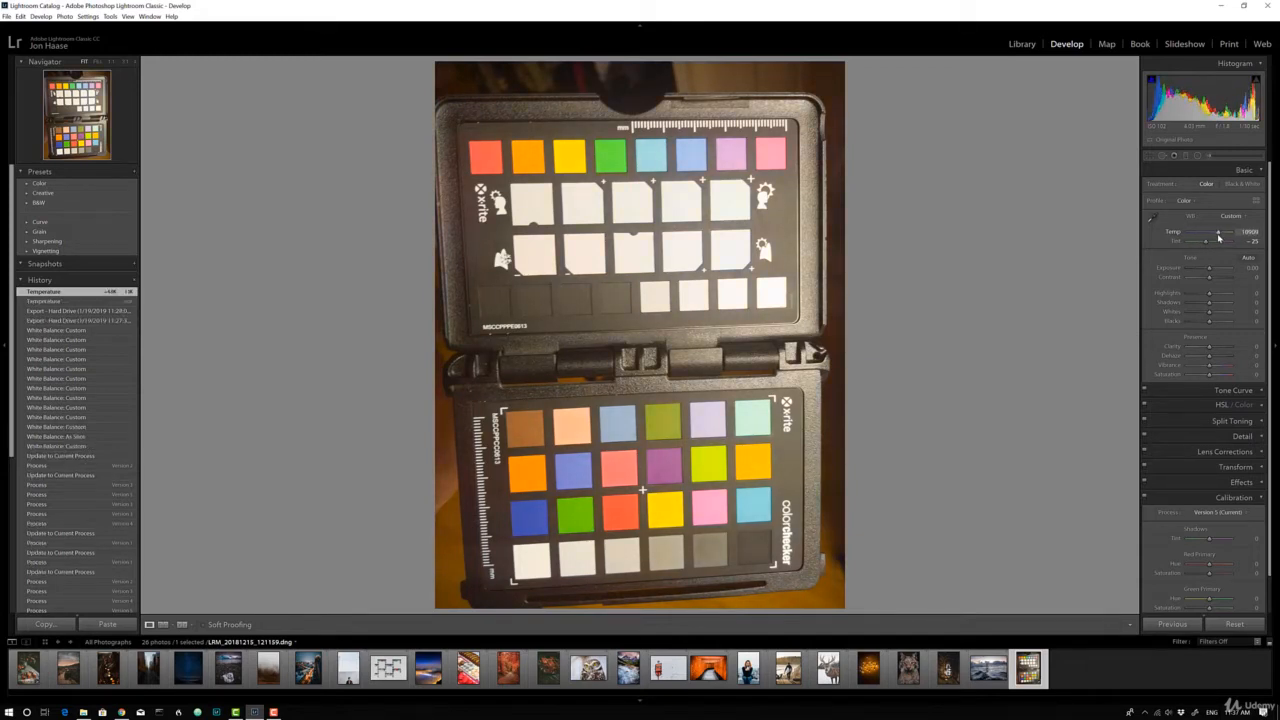
click(1152, 217)
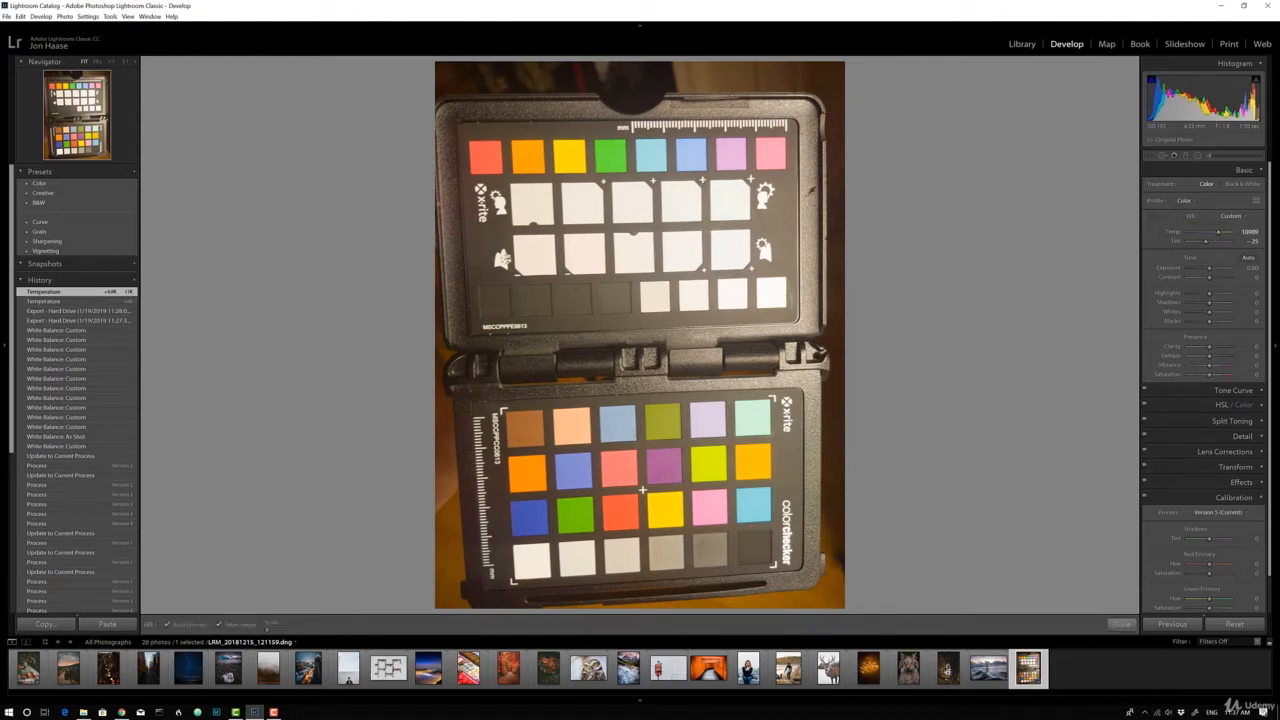
click(534, 198)
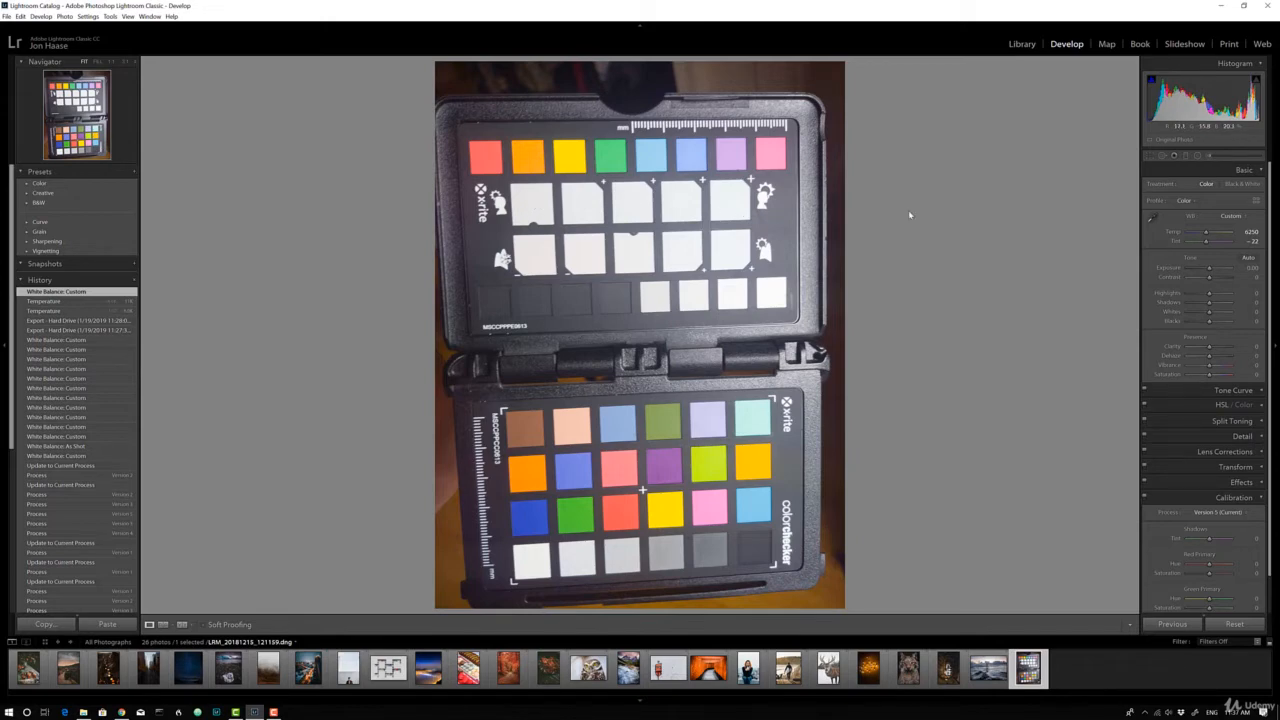
Try the White Balance Selector on the upper white row's rightmost and middle patches and on the lower white row's middle patch
click(1151, 217)
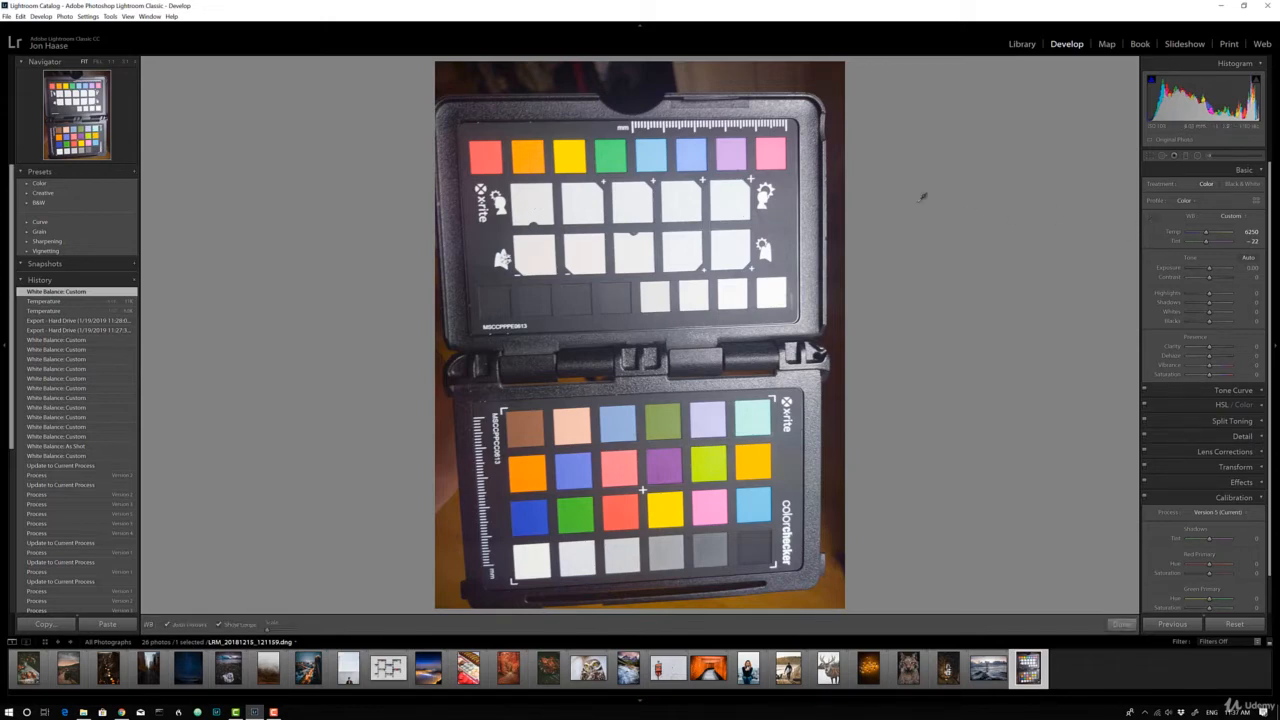
click(733, 200)
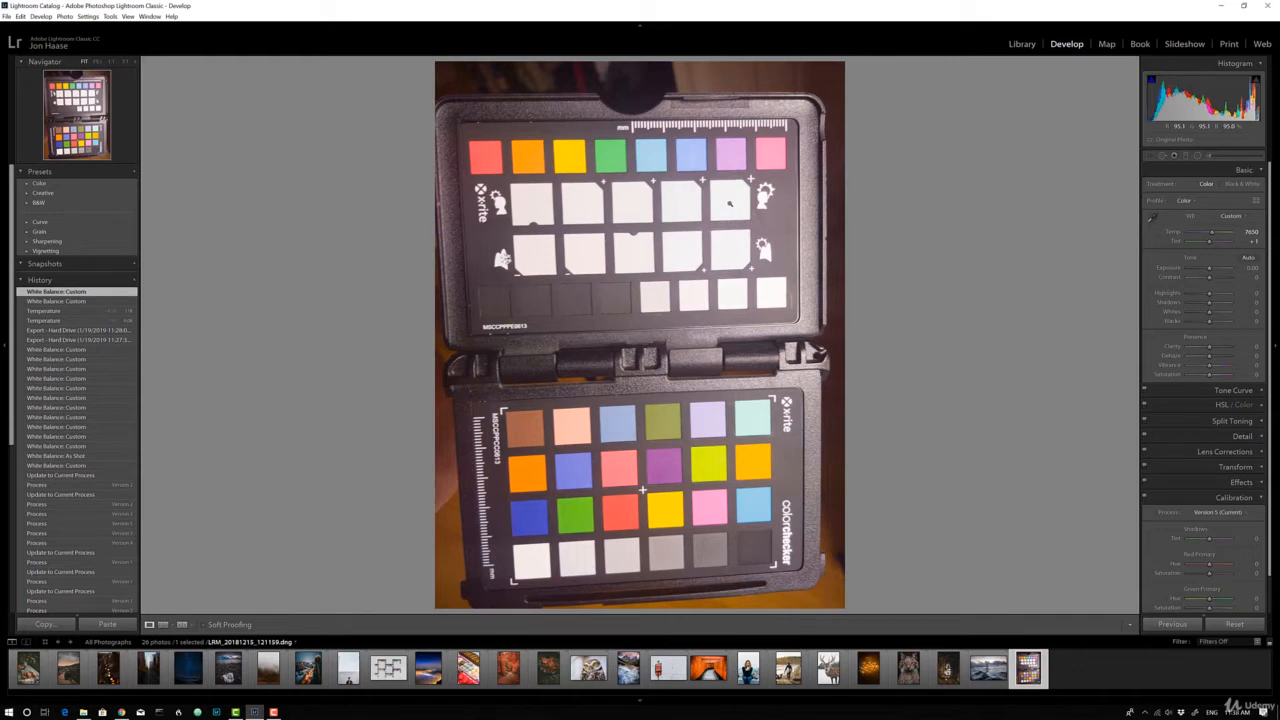
click(1152, 216)
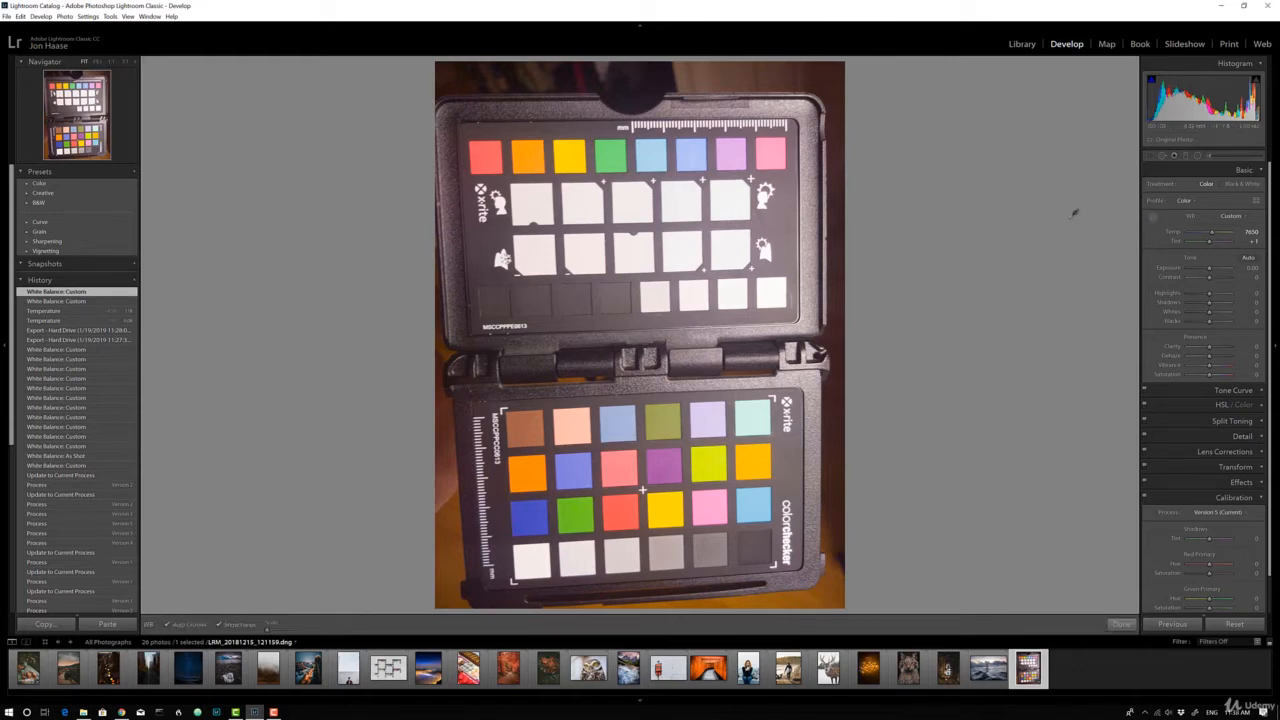
click(636, 198)
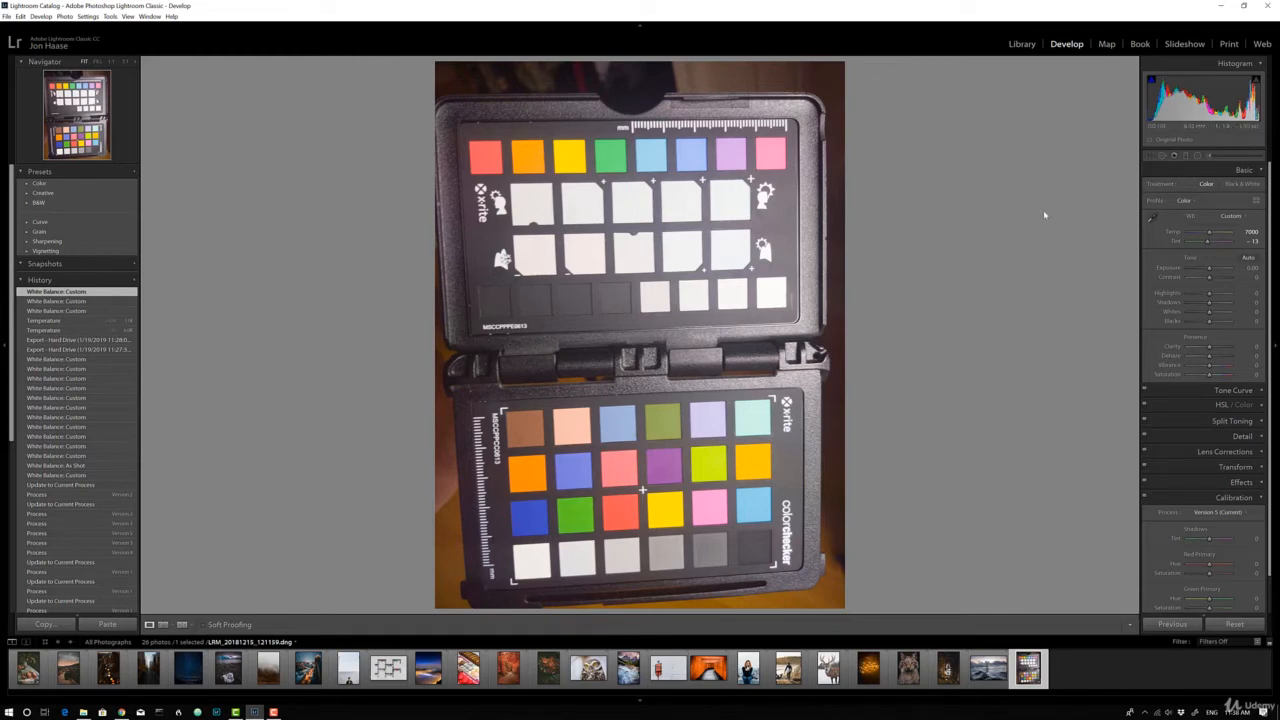
click(1151, 217)
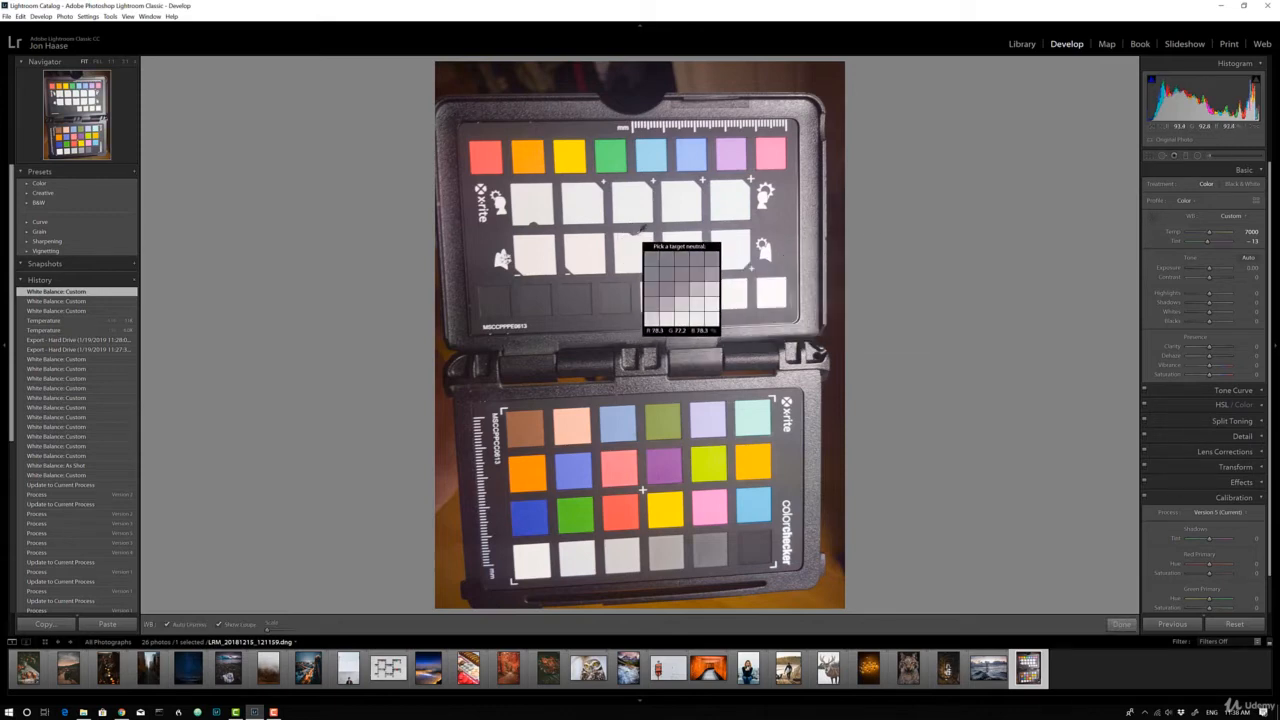
click(640, 245)
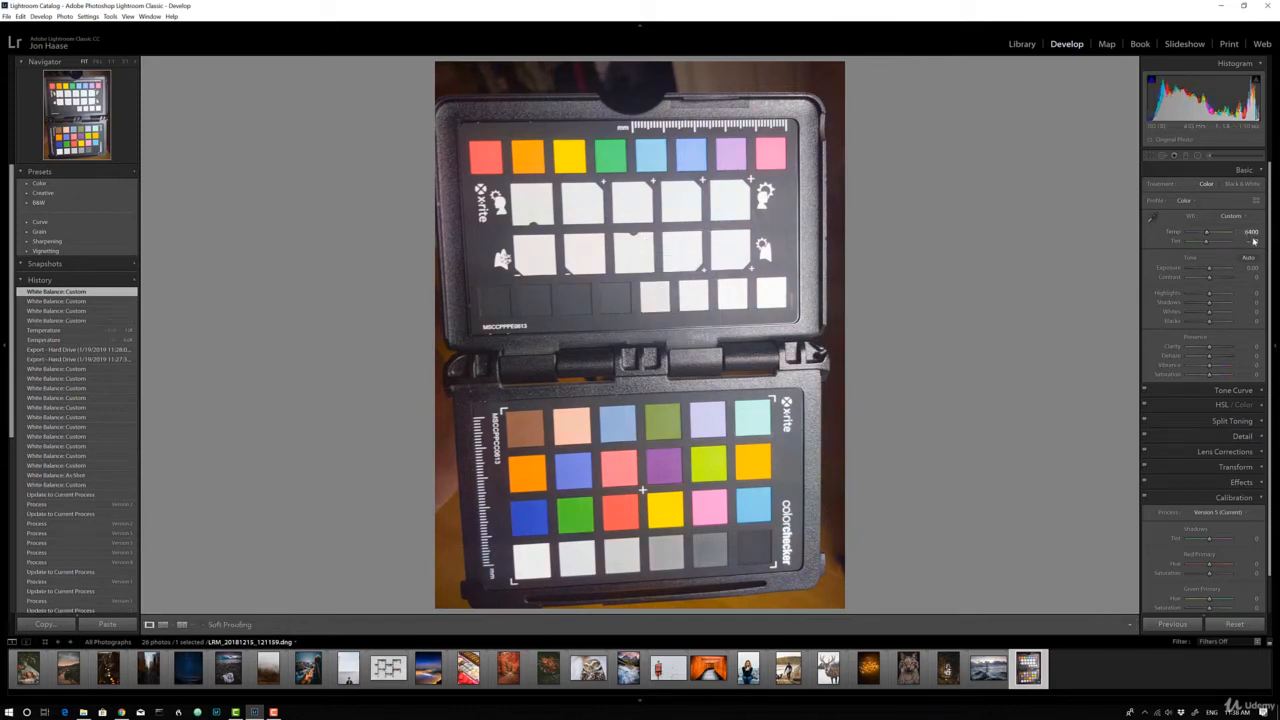
Sample the white balance from the leftmost patch of the upper white row and from the leftmost patch of the lower white row
click(1155, 220)
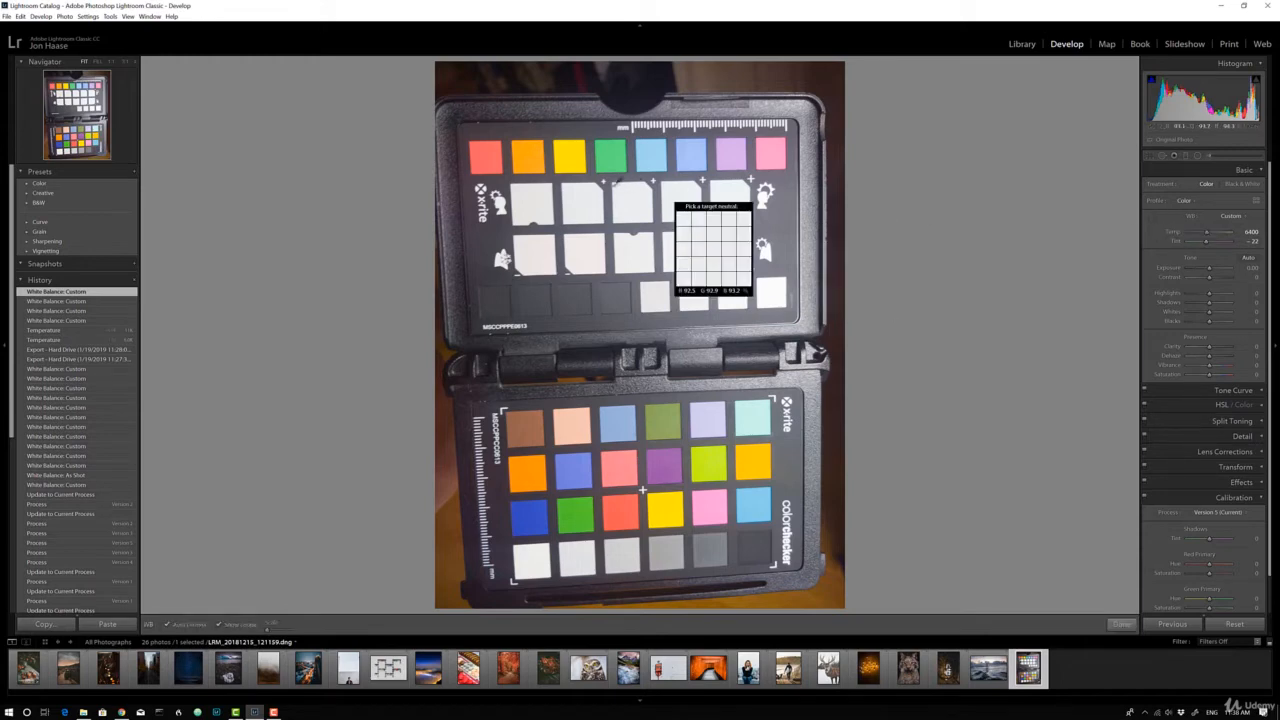
click(536, 205)
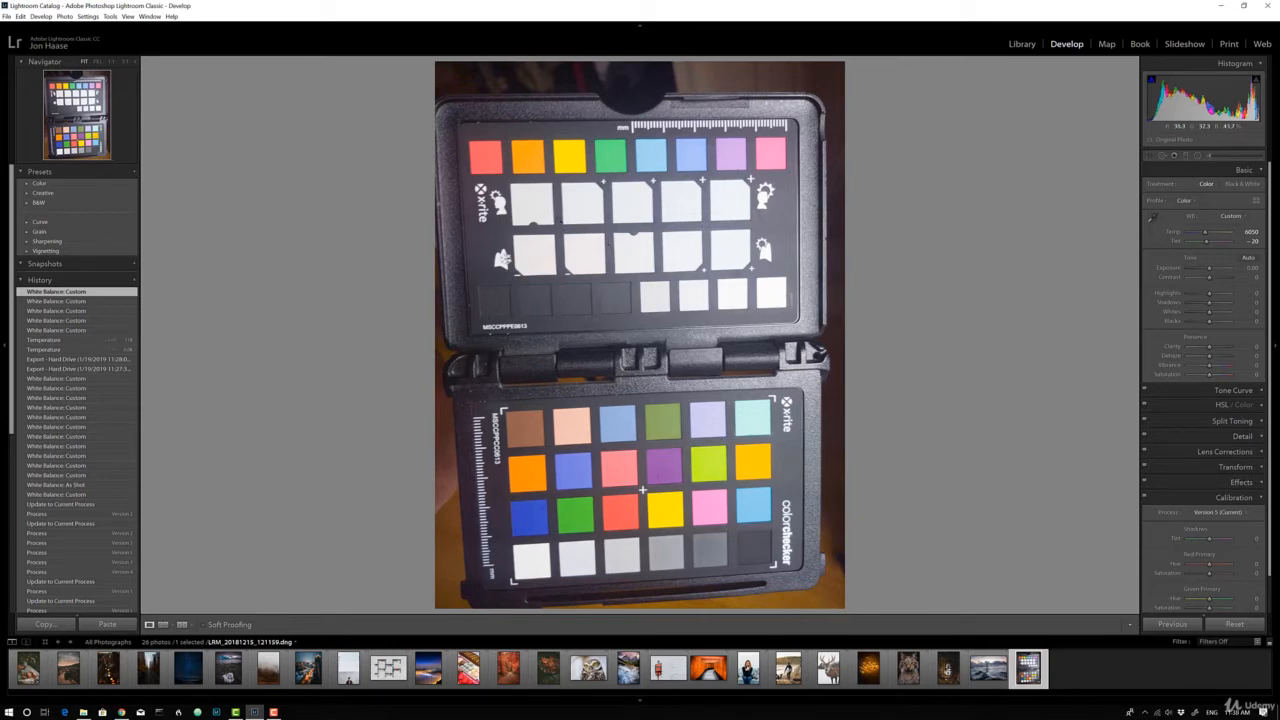
click(1152, 216)
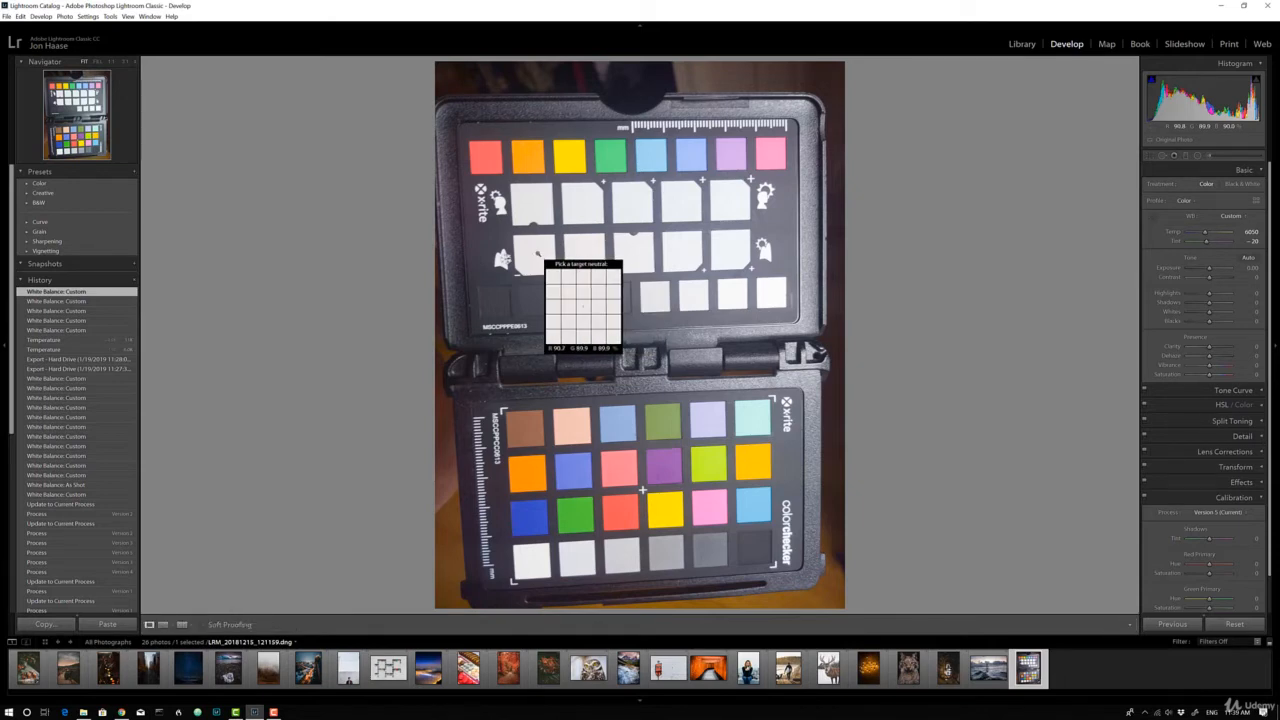
click(541, 250)
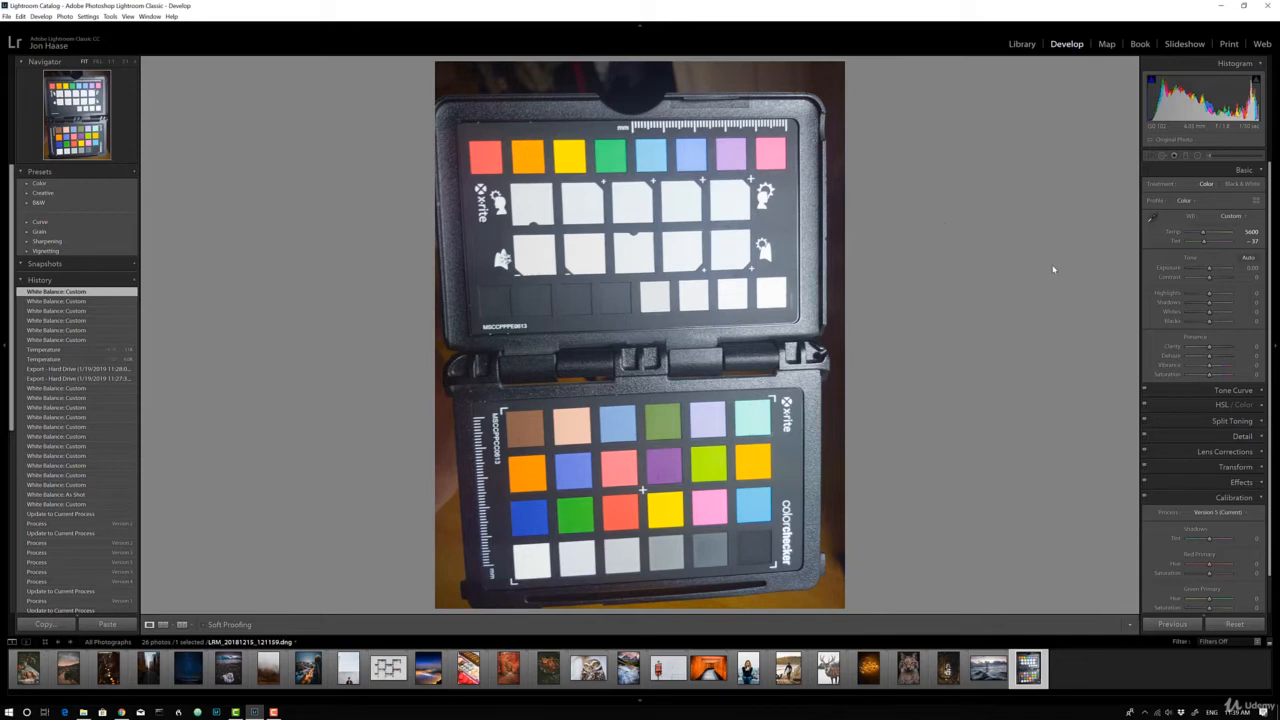
click(1230, 217)
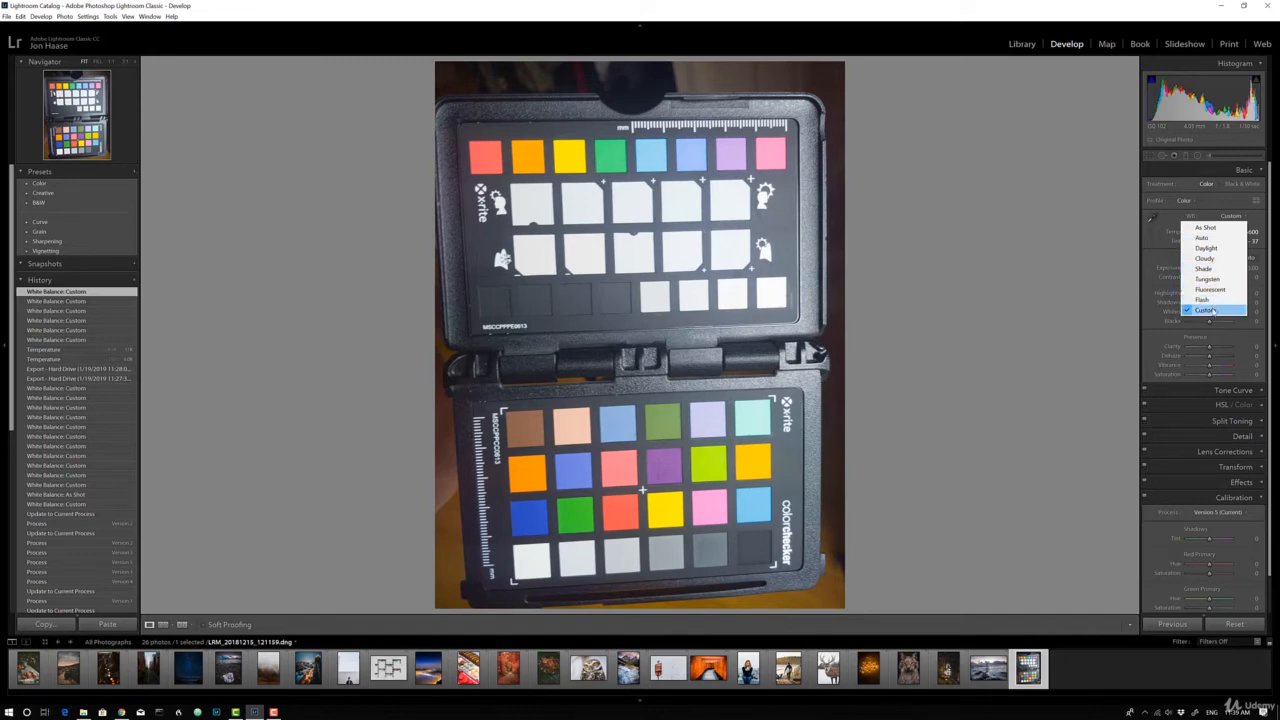
click(1256, 218)
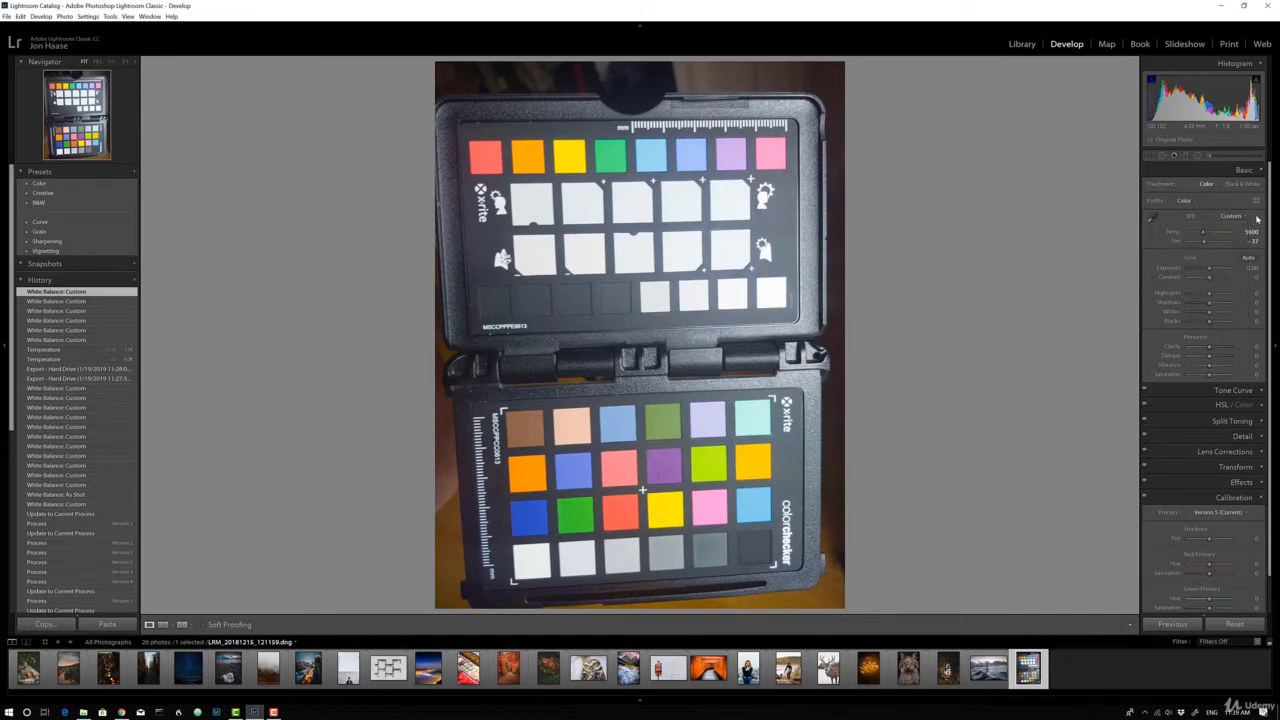
click(1152, 218)
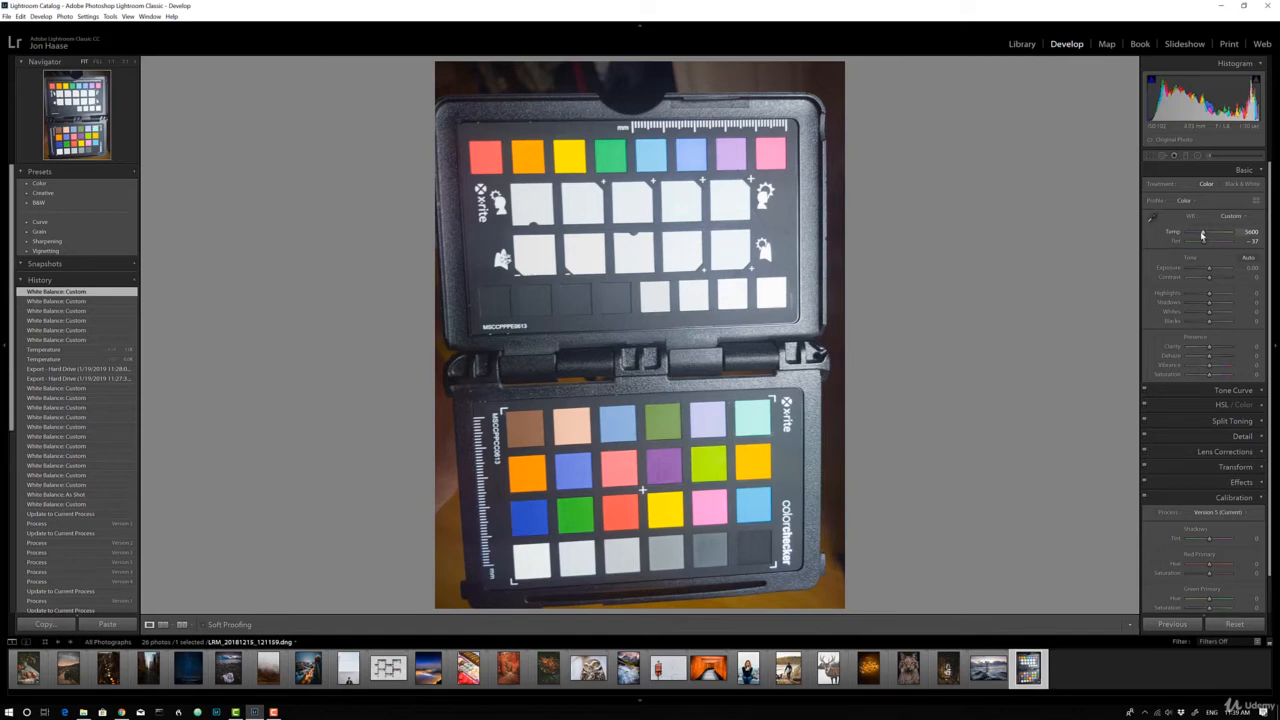
Set the photo's white balance temperature to 7271 and its tint to +20
drag(1203, 235, 1207, 236)
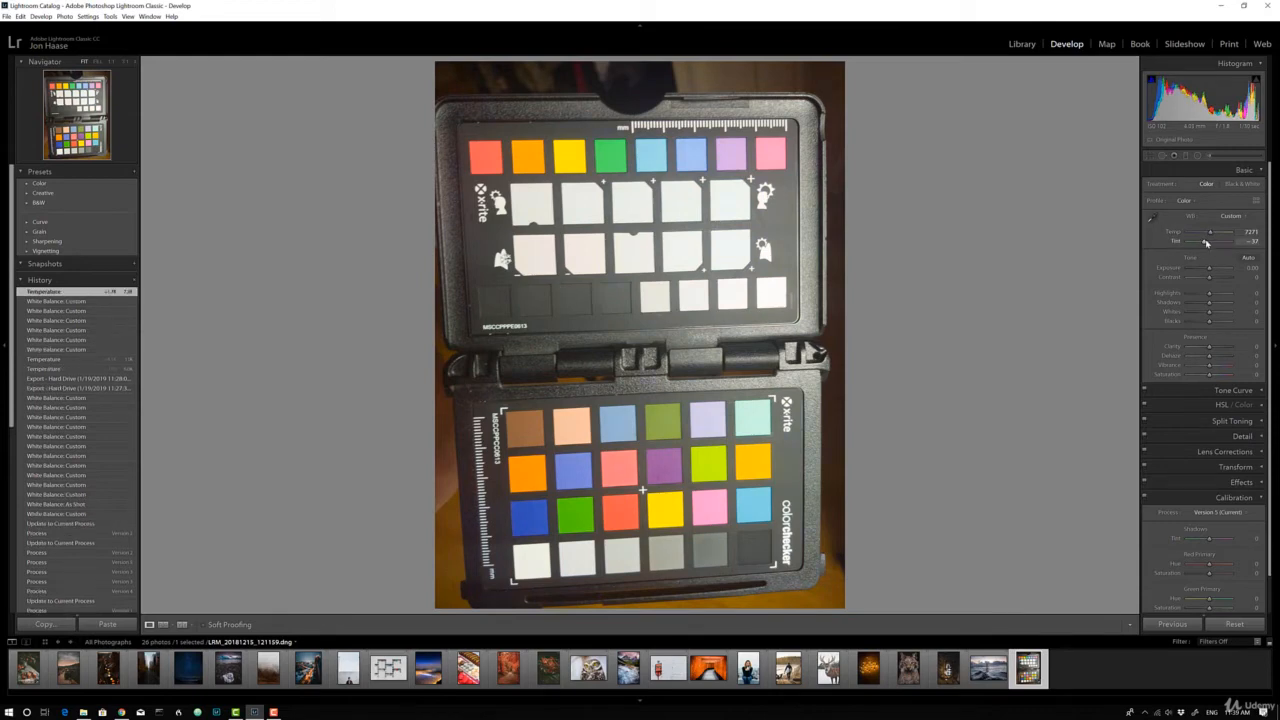
drag(1206, 243, 1212, 243)
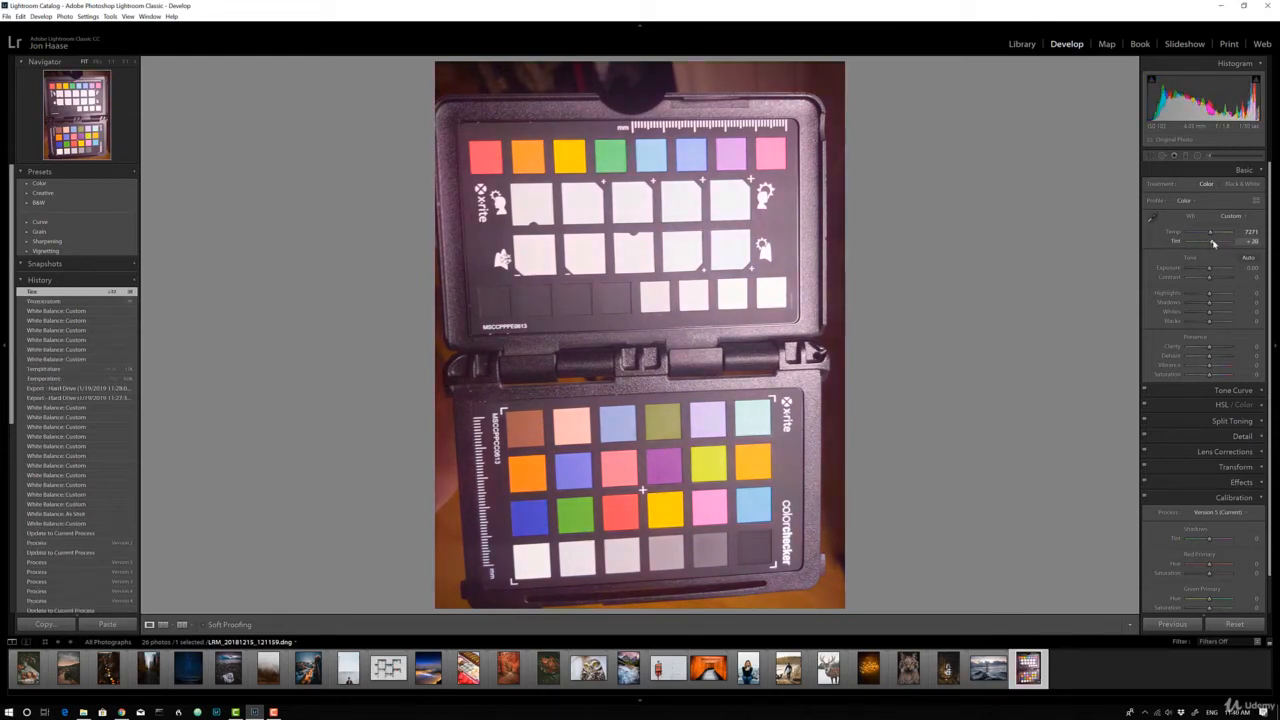
Try white balance from the lower white row's middle patch, the Daylight preset, and the upper white row's rightmost patch
click(1155, 222)
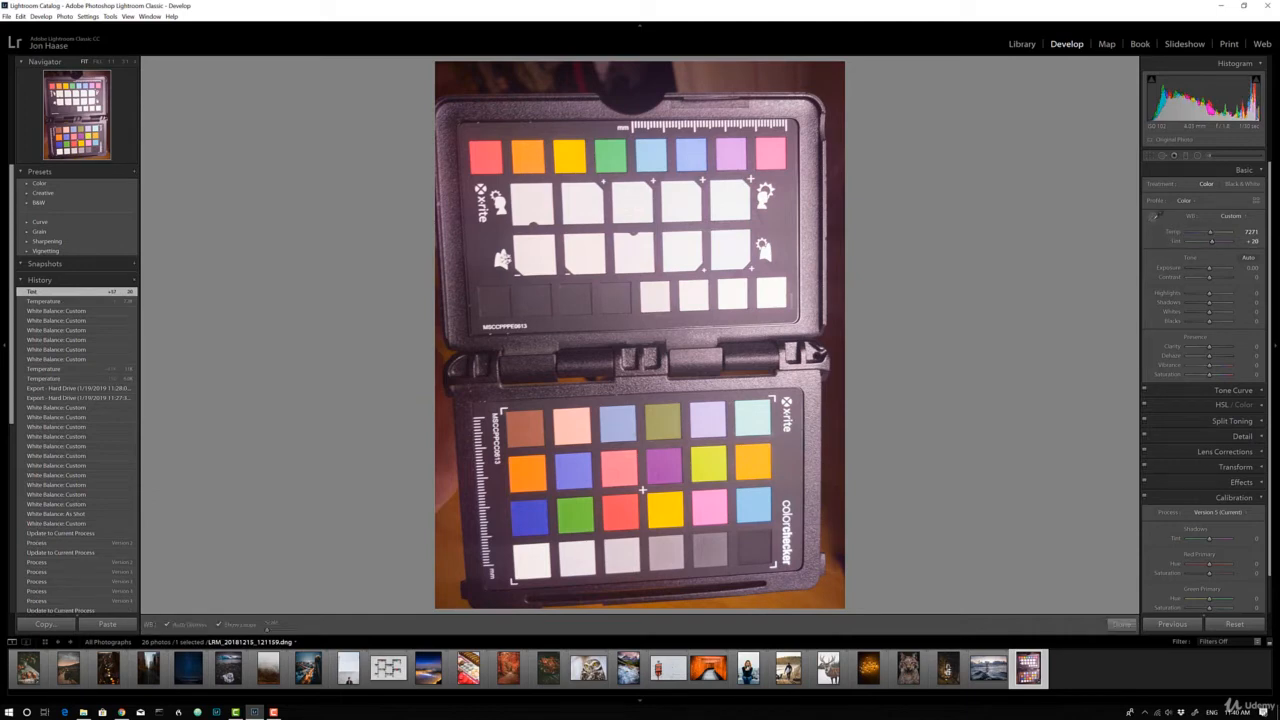
click(638, 248)
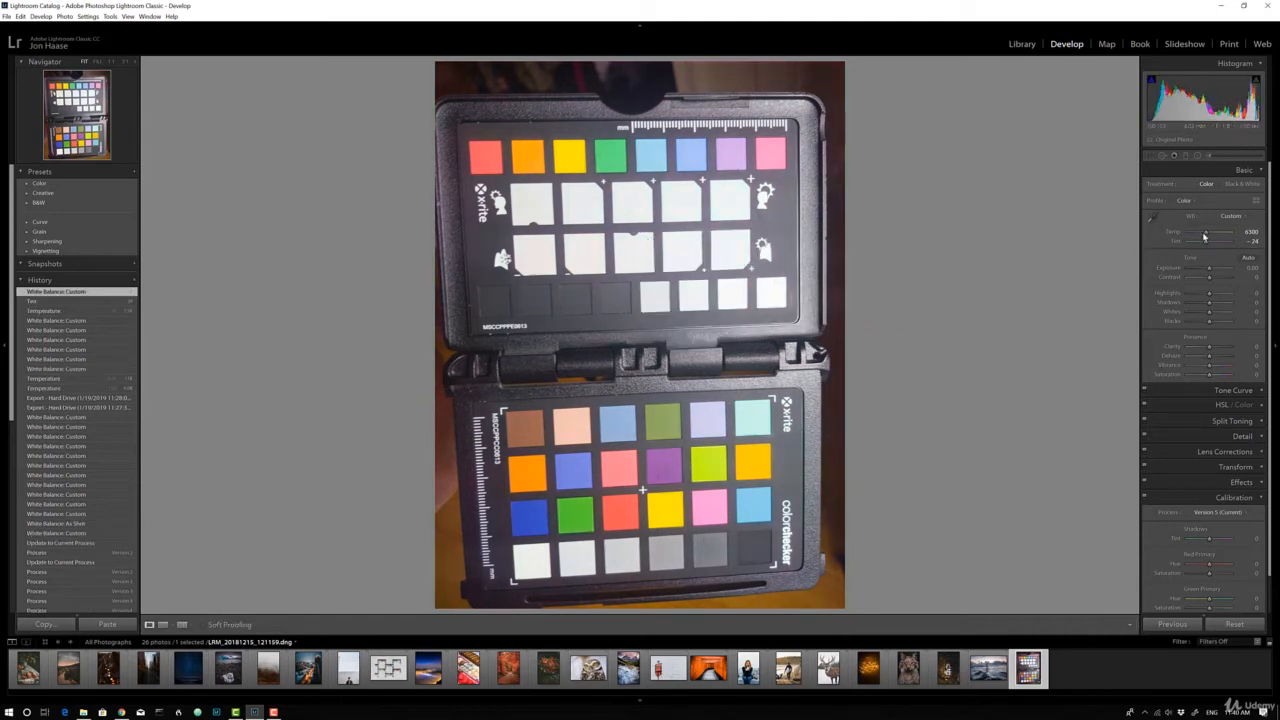
click(1230, 216)
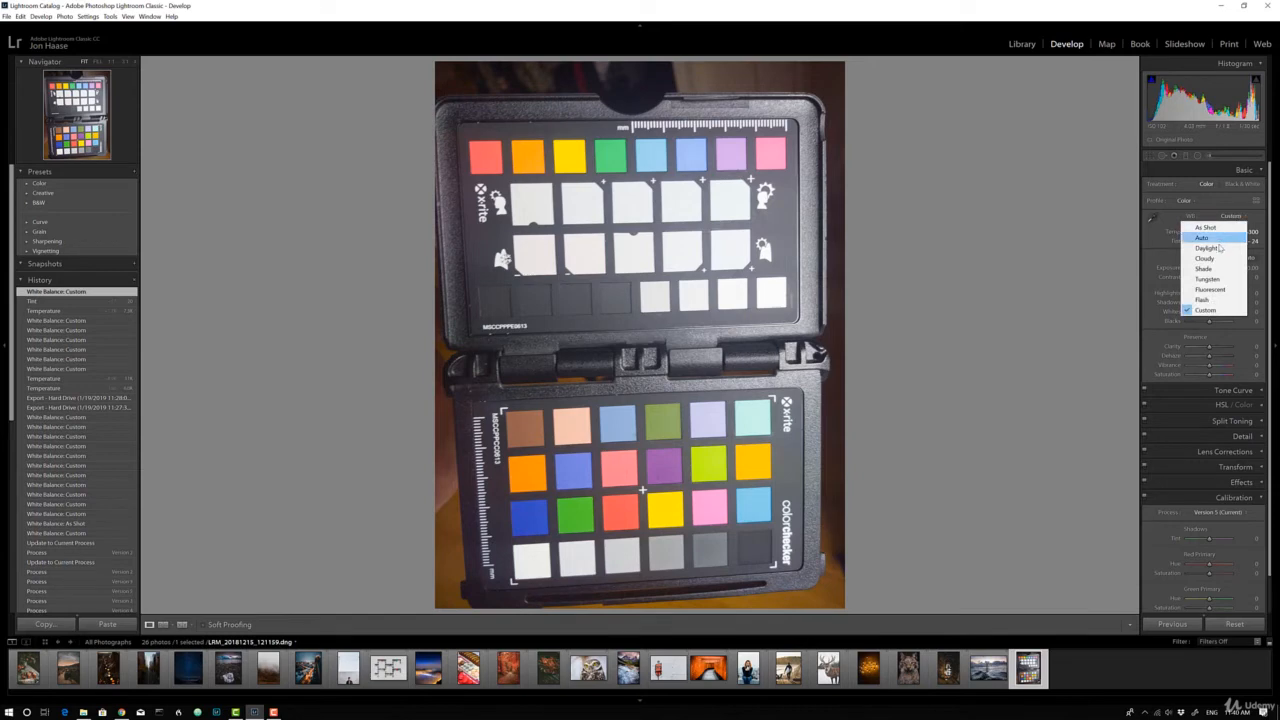
click(1222, 248)
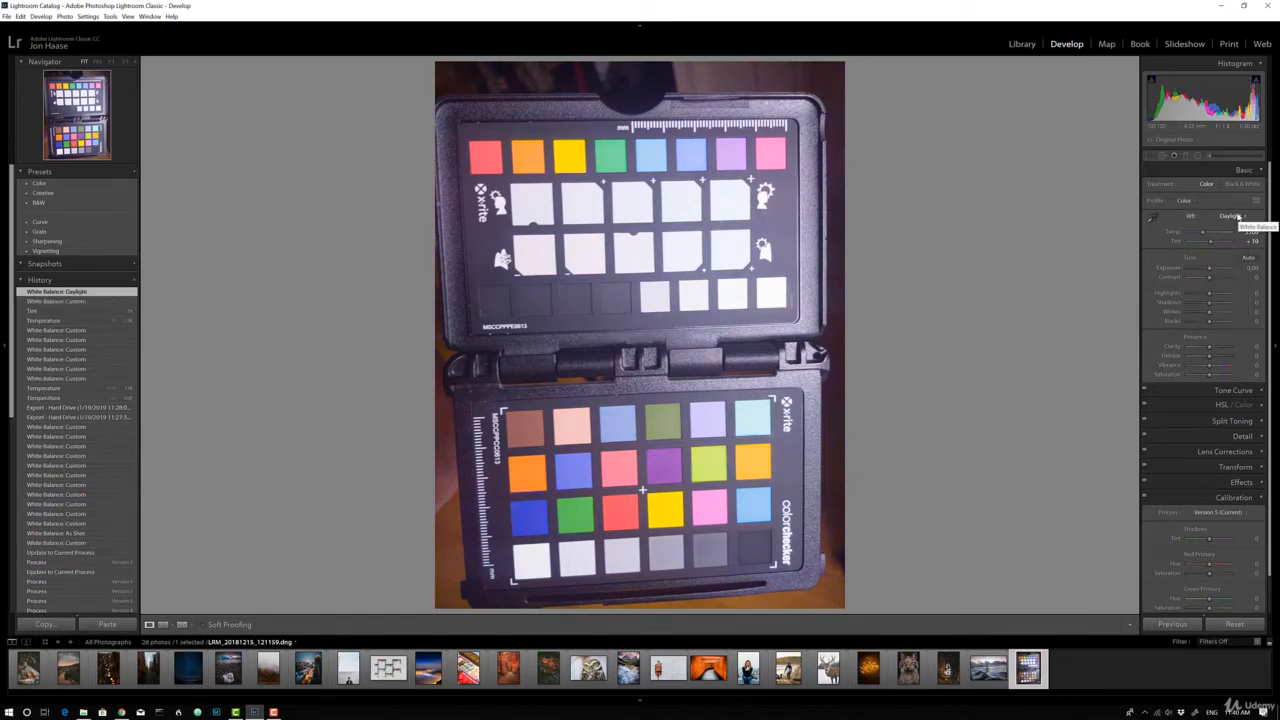
click(1153, 217)
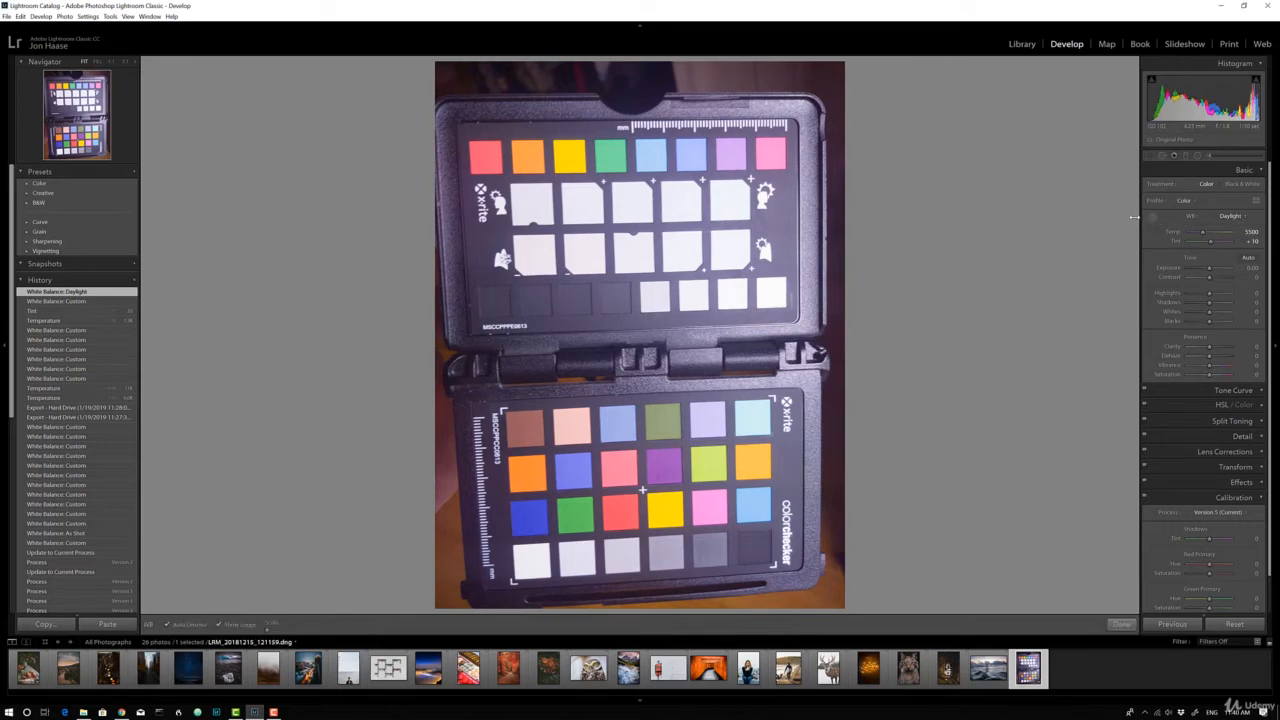
click(711, 207)
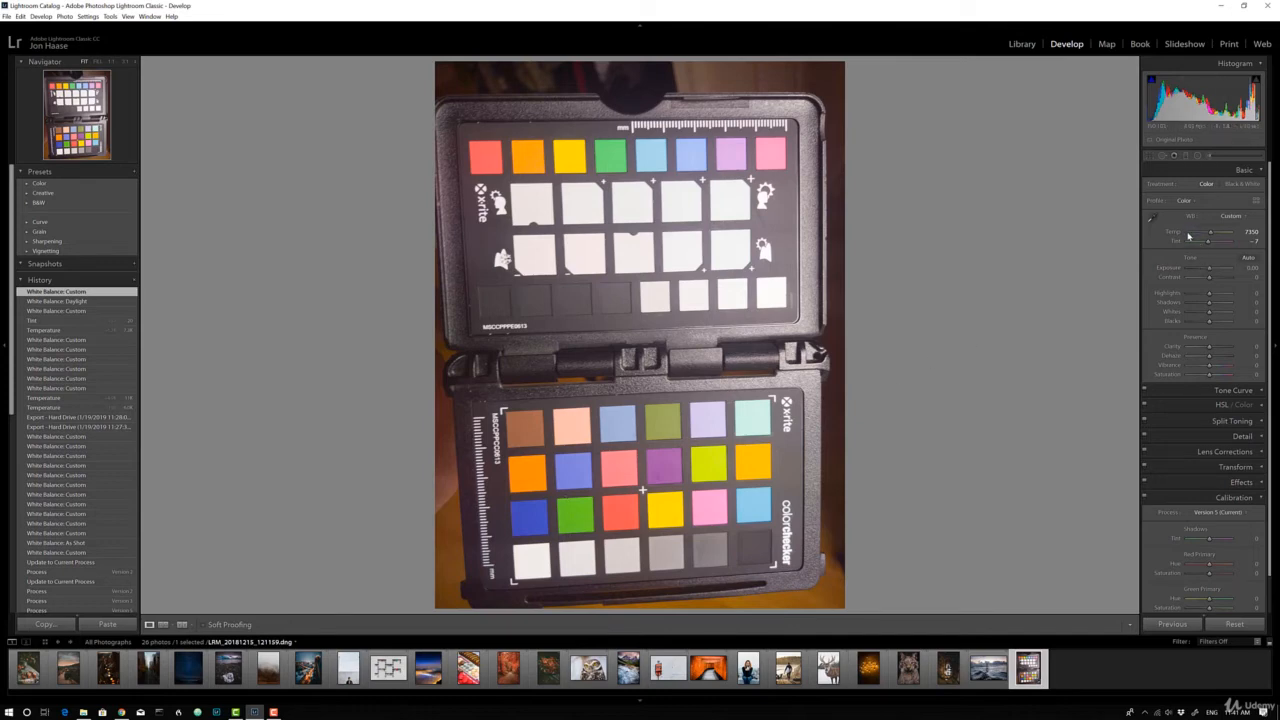
Sample the white balance from the second patch of the upper white row and set Blacks to -33
click(1155, 217)
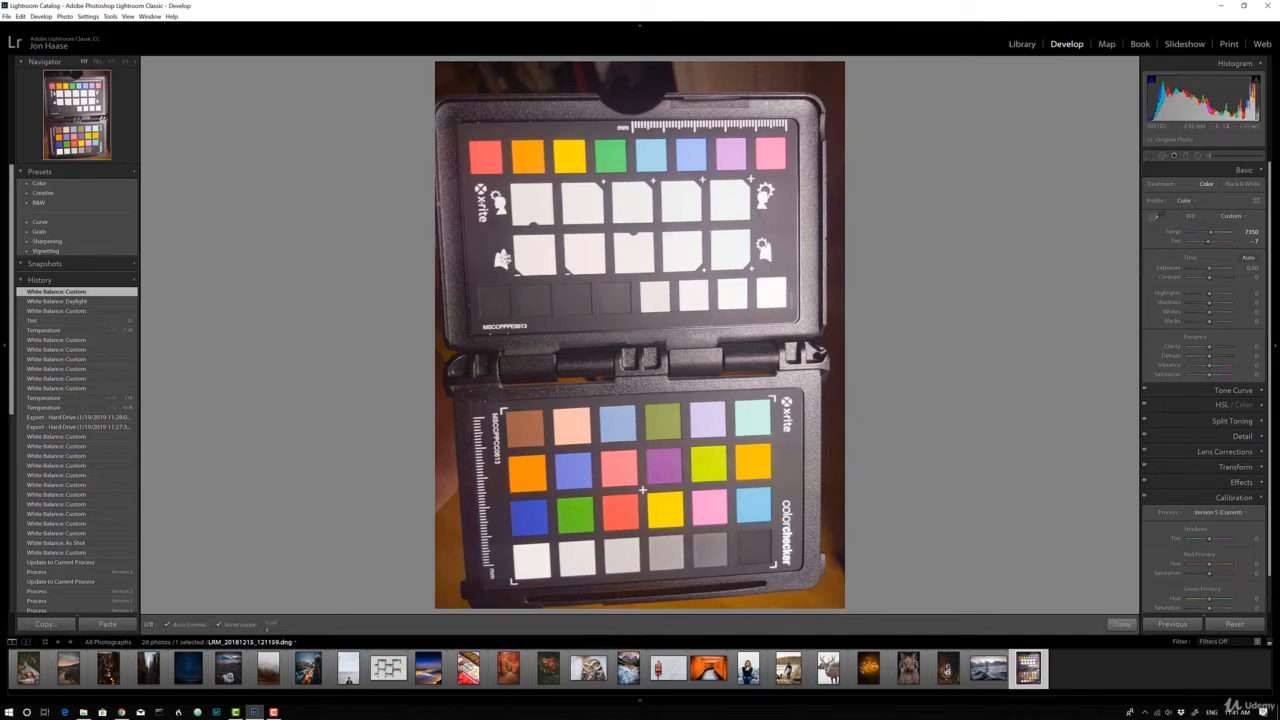
click(588, 210)
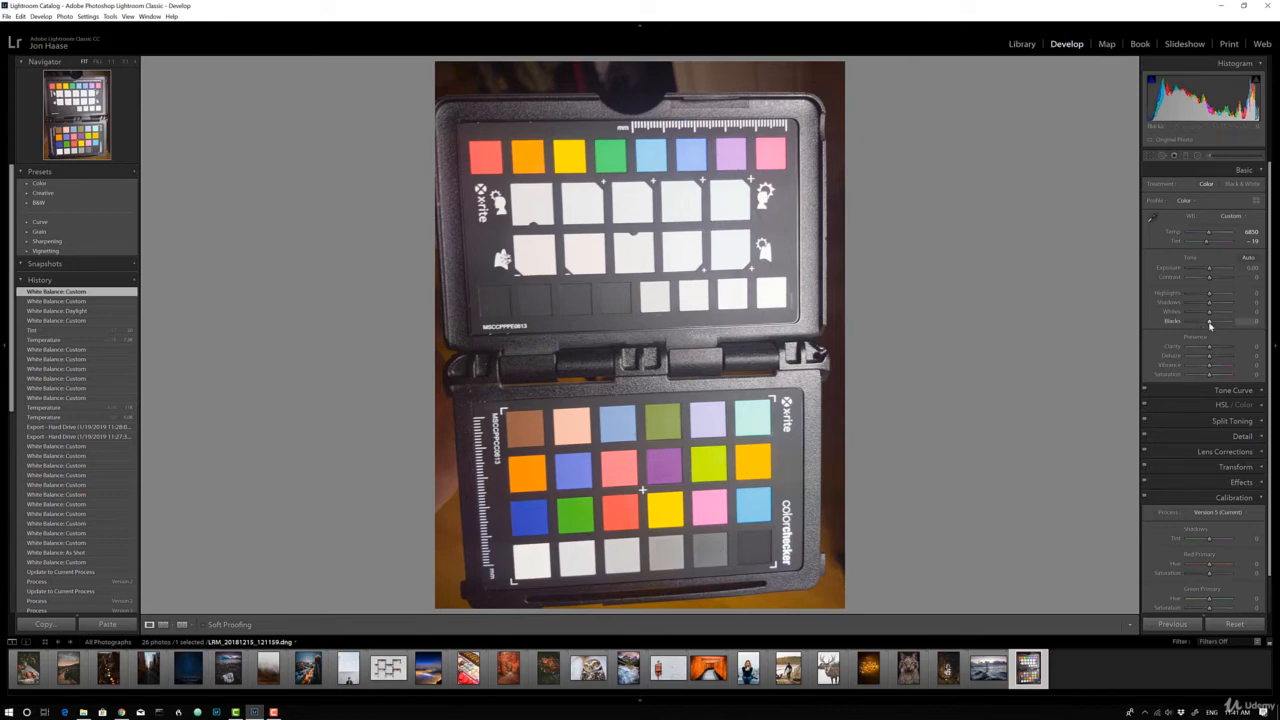
drag(1210, 325, 1202, 325)
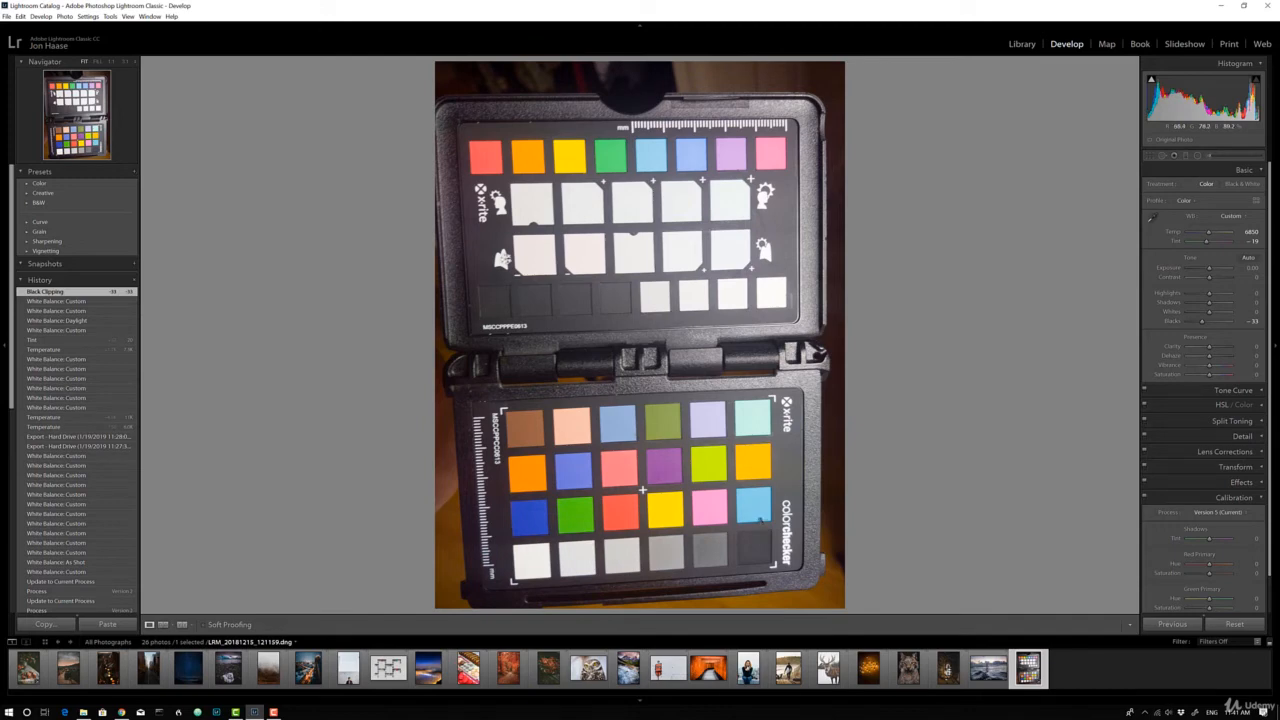
Compare the photo's before and after versions repeatedly, ending on the edited version
key(backslash)
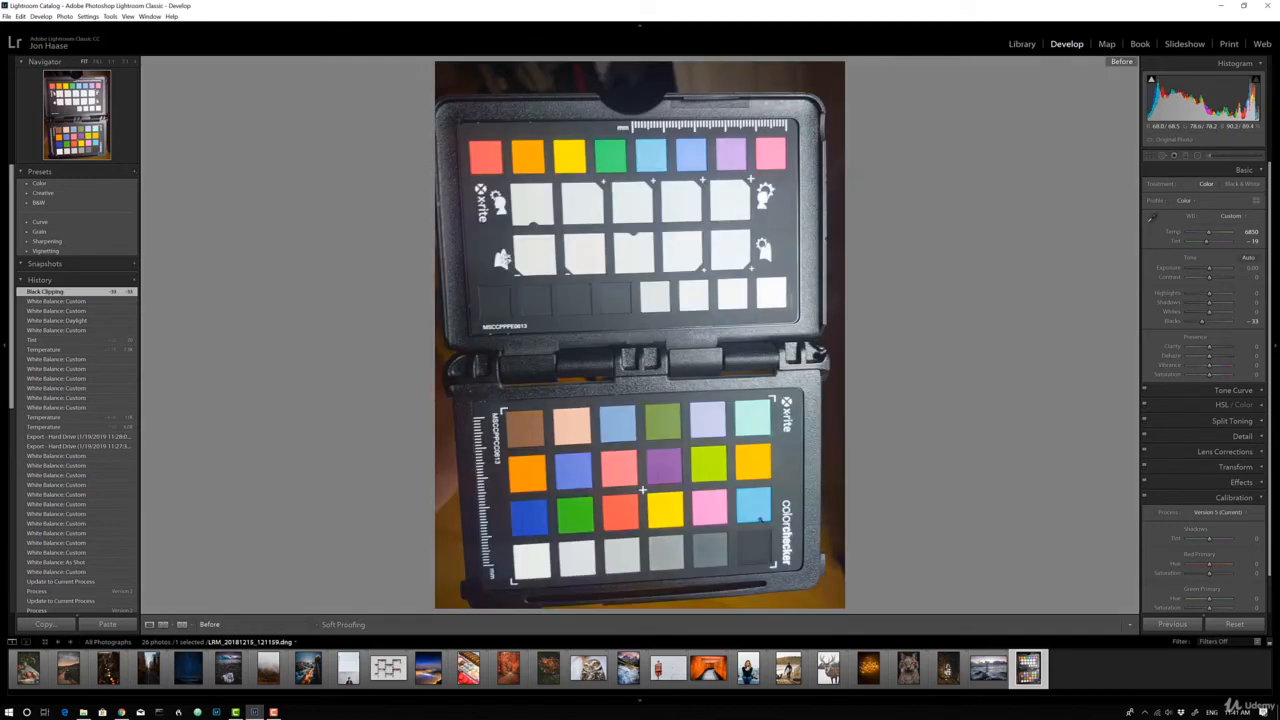
key(backslash)
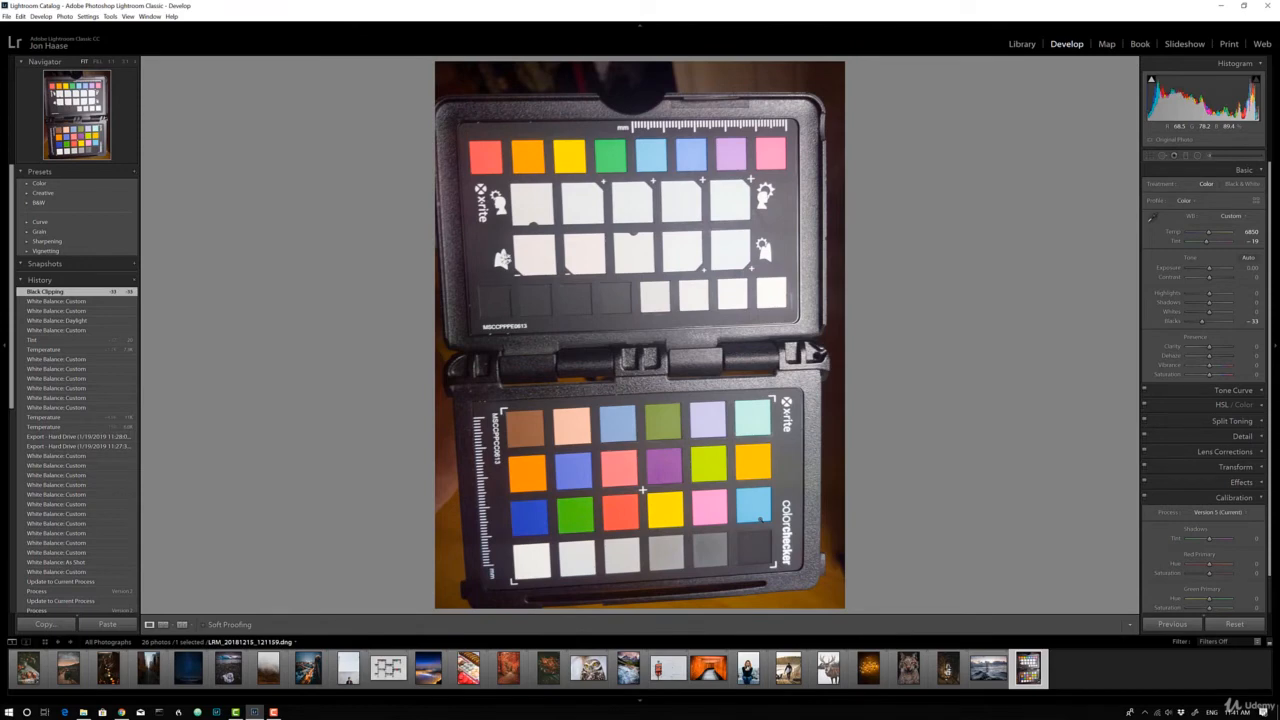
key(backslash)
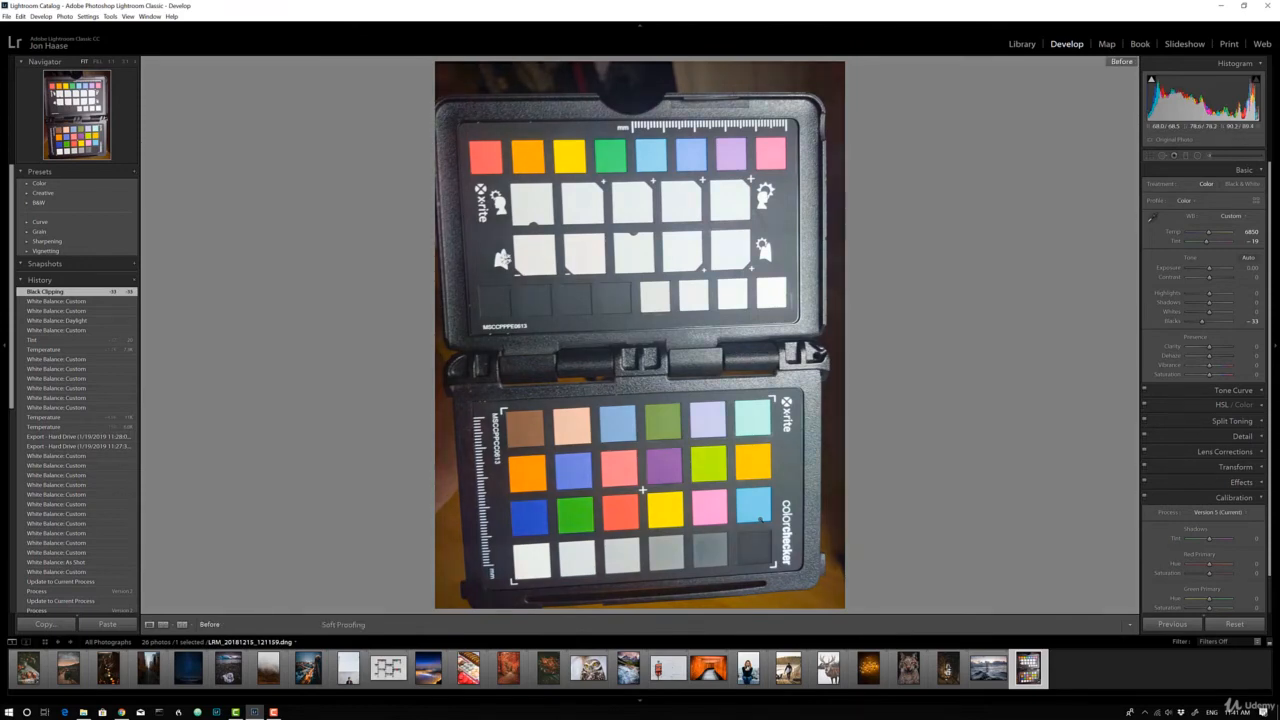
key(backslash)
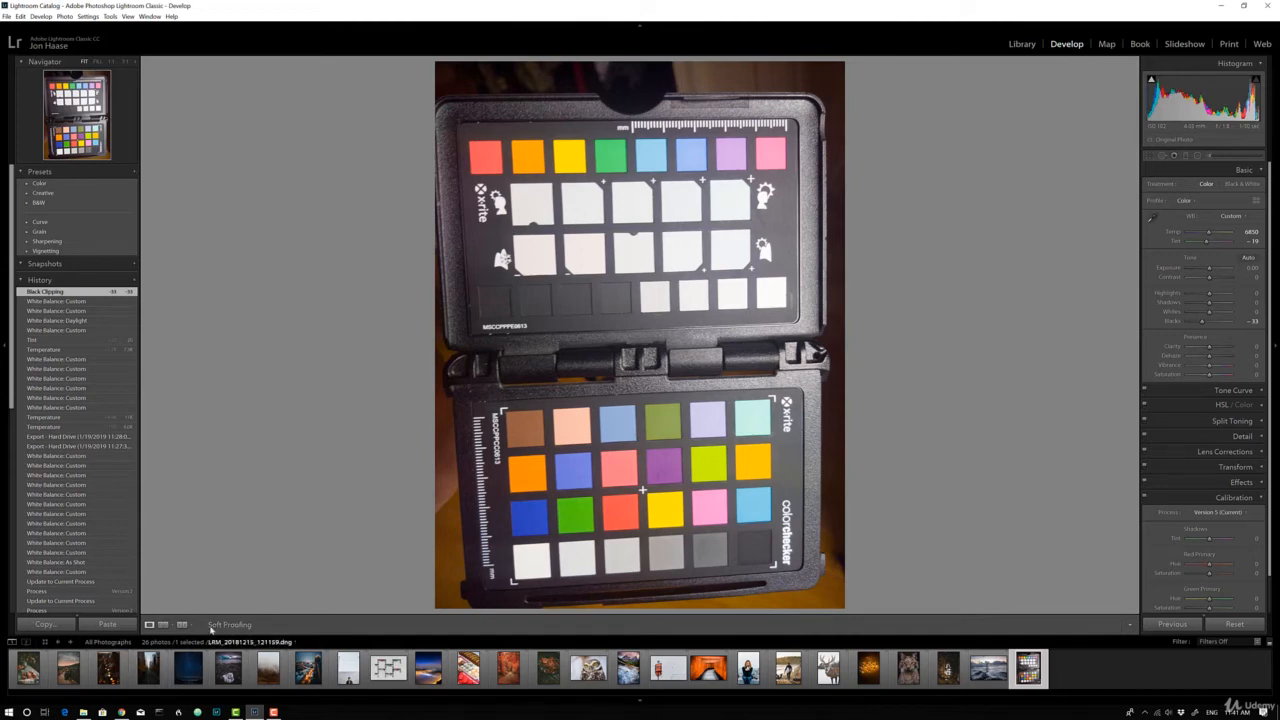
key(backslash)
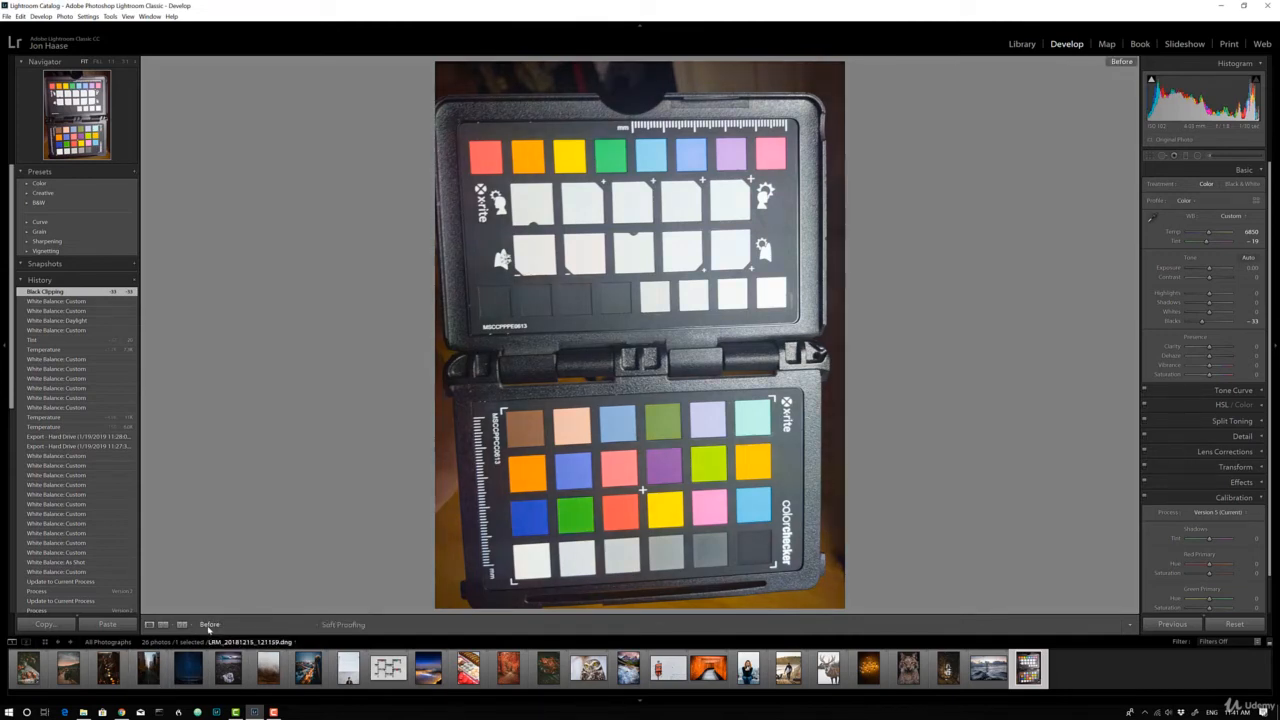
key(backslash)
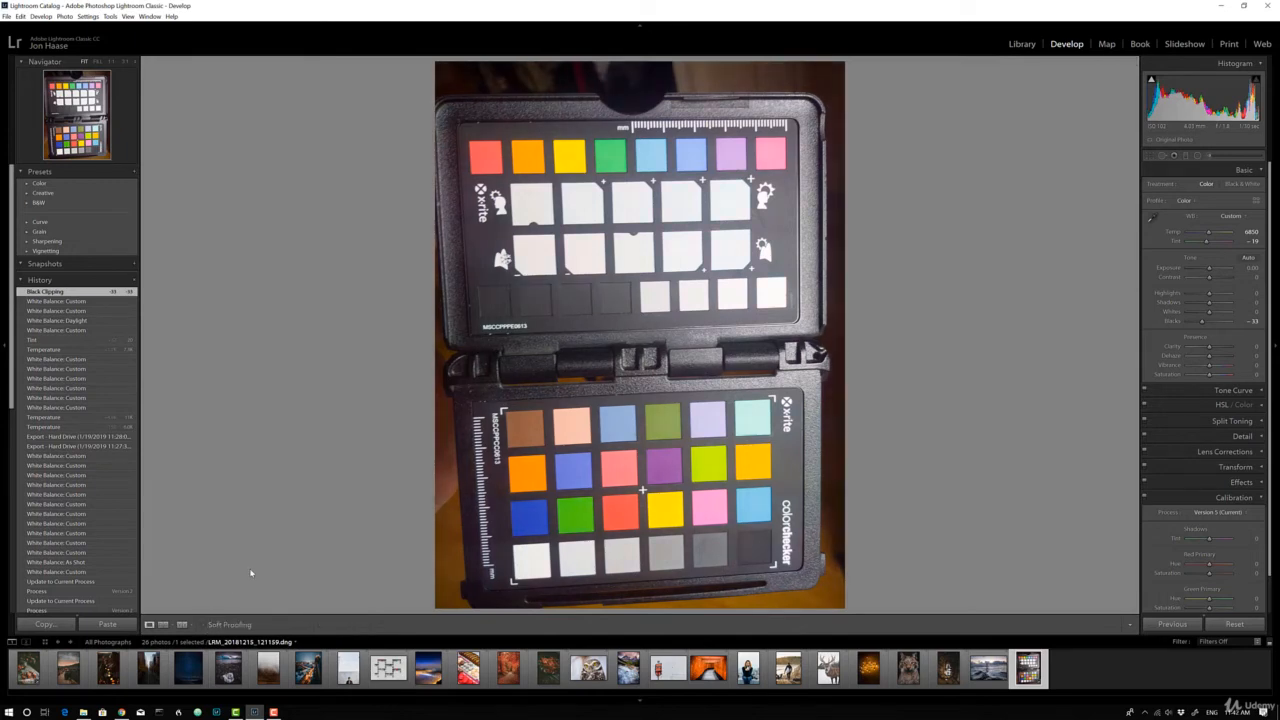
key(backslash)
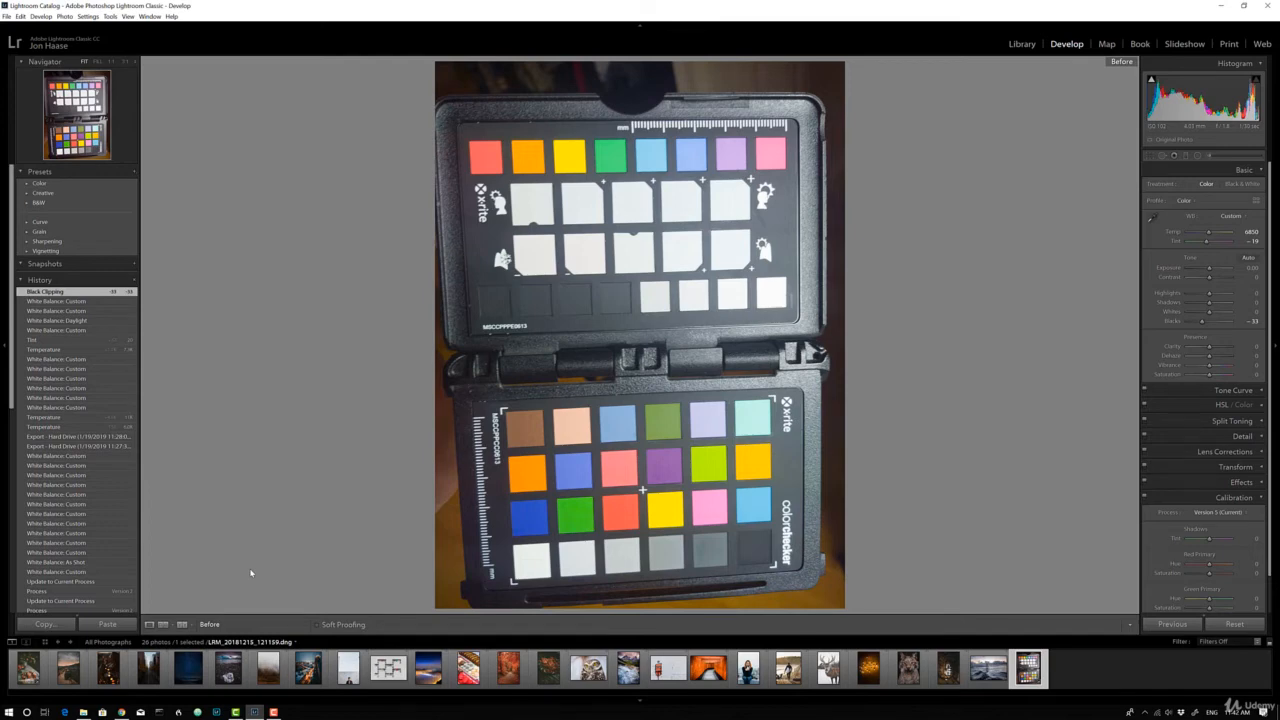
key(backslash)
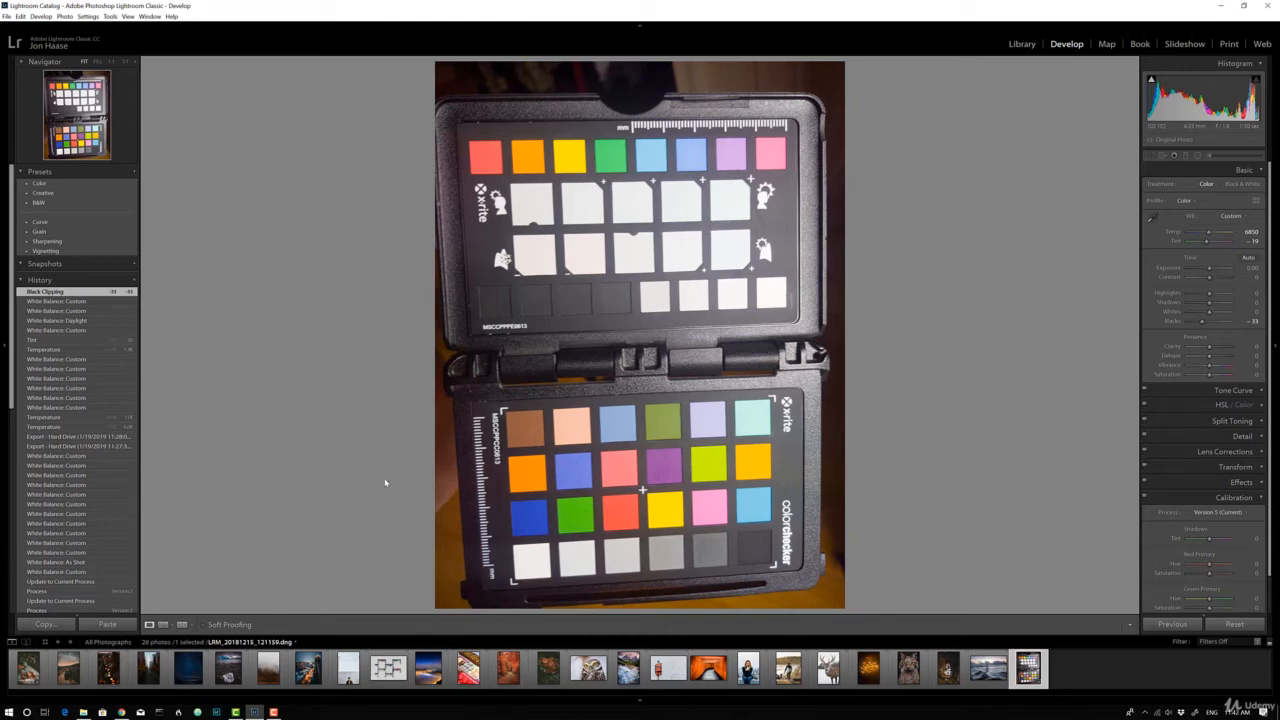
Start exporting the photo to a specific folder, choosing D:\Lightroom Classic CC as the destination
right_click(601, 436)
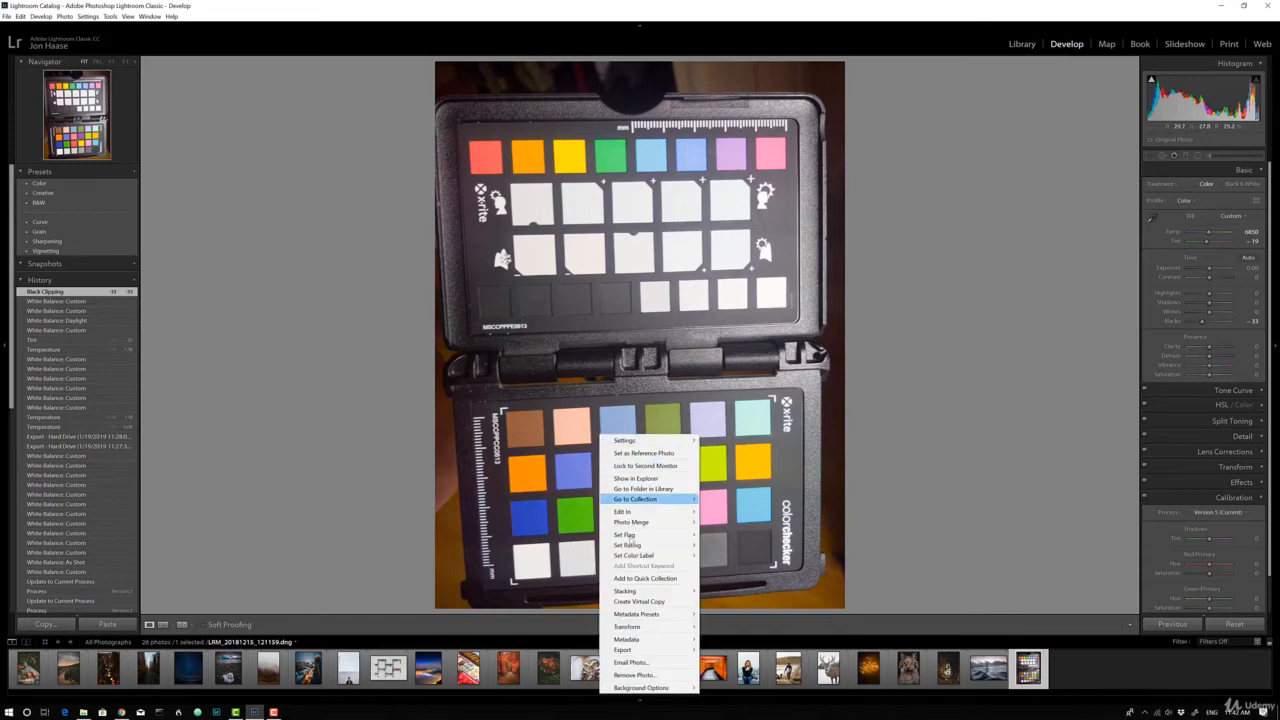
mouse_move(649, 654)
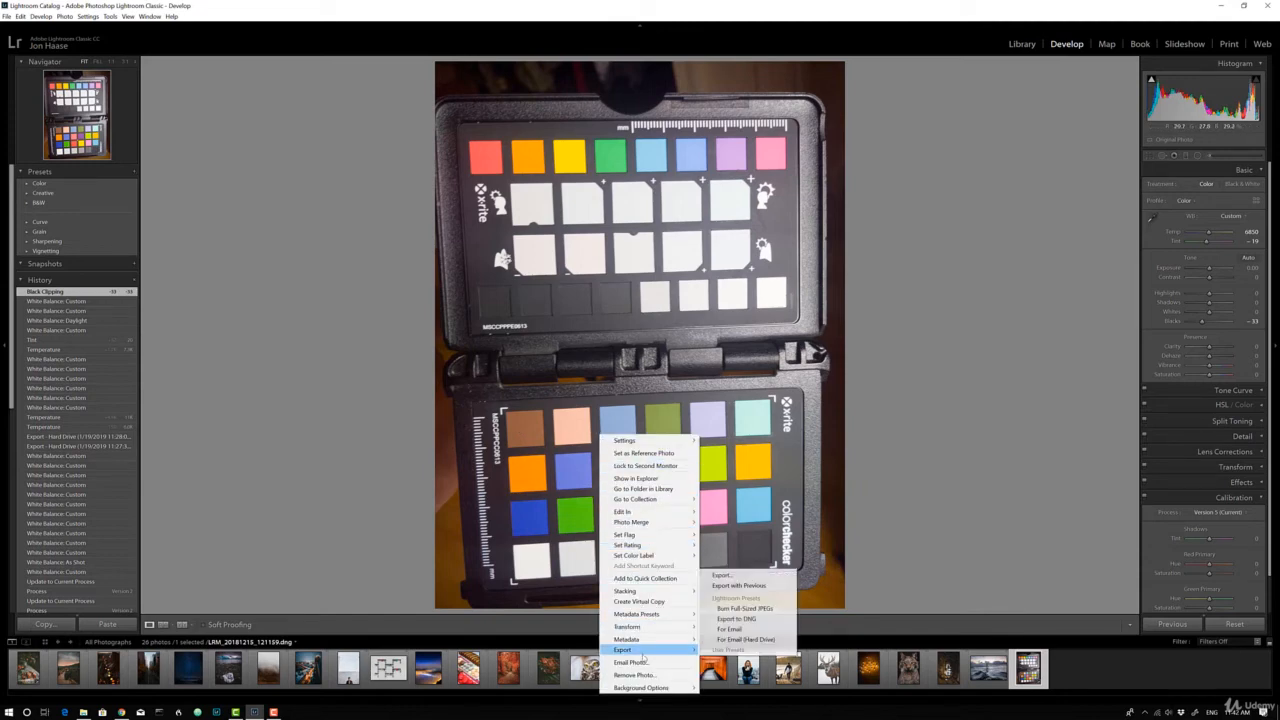
click(737, 576)
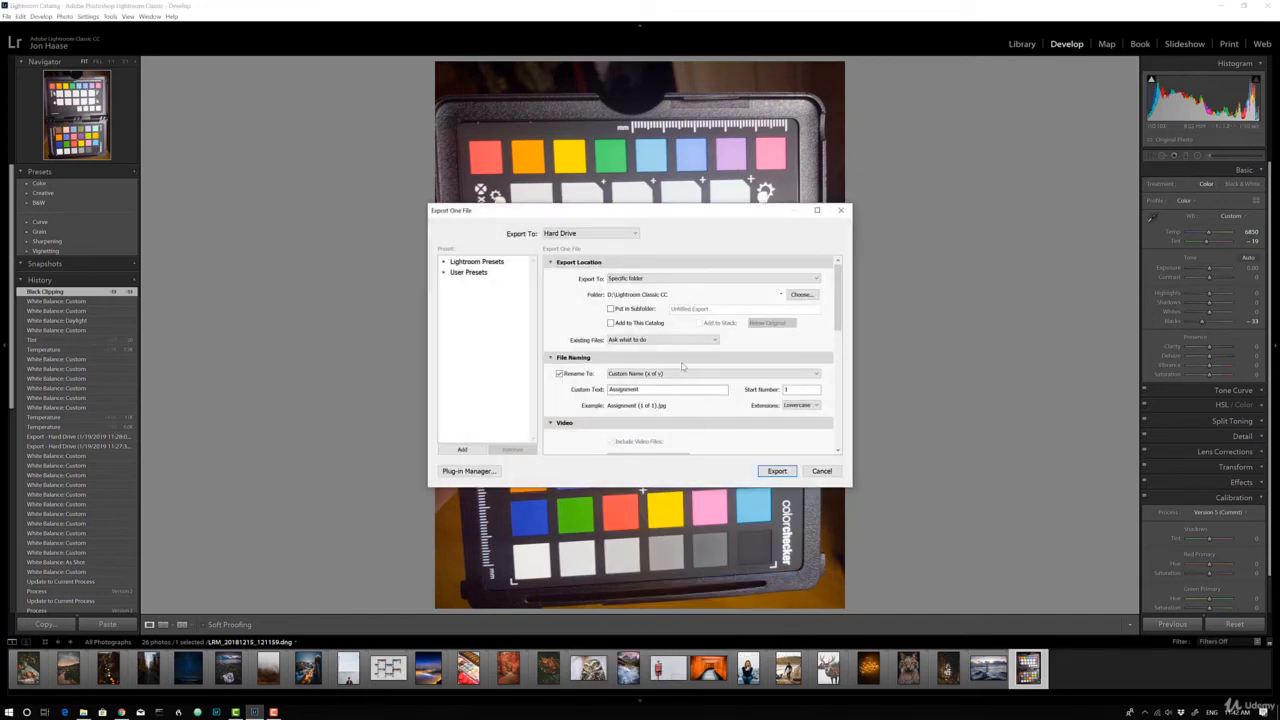
click(810, 279)
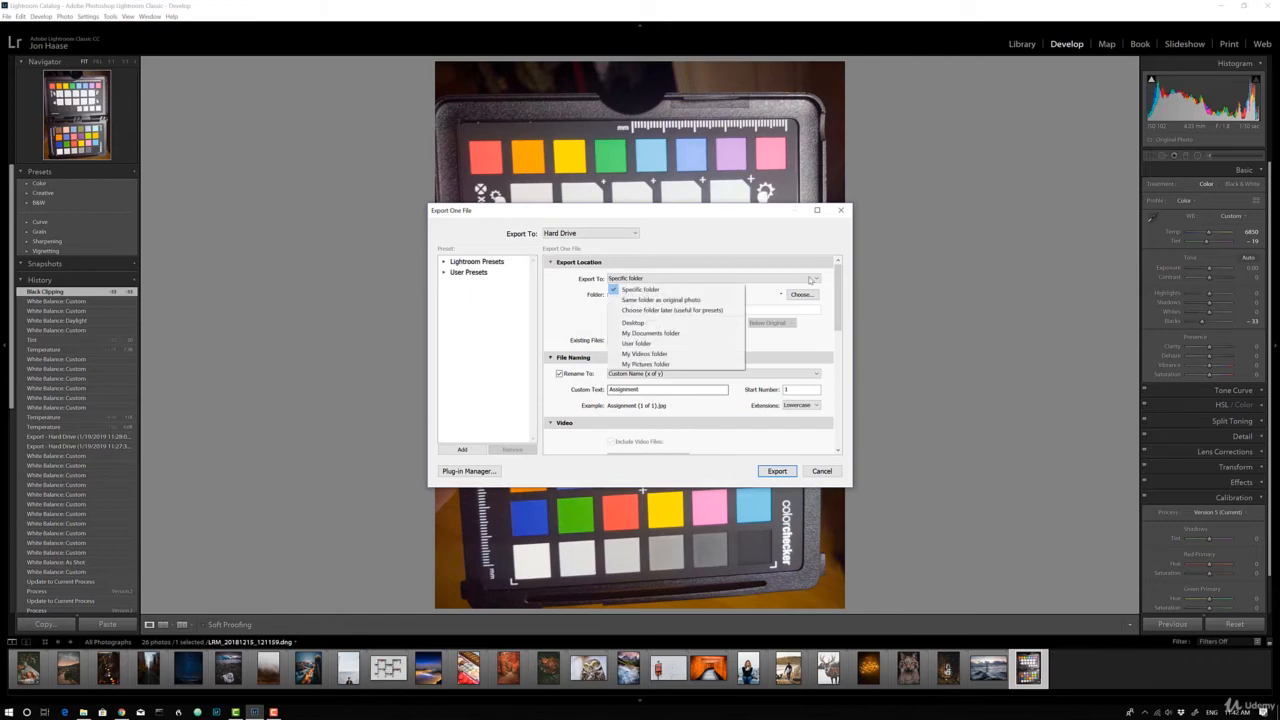
click(640, 289)
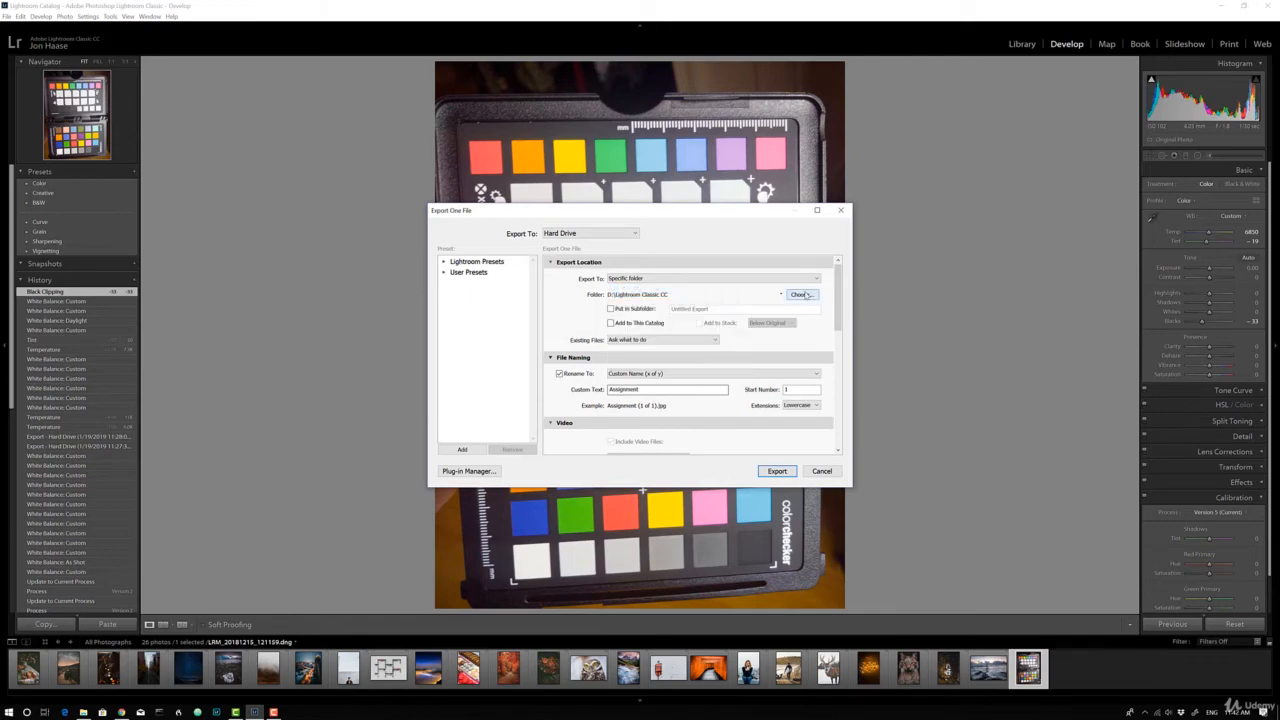
click(805, 295)
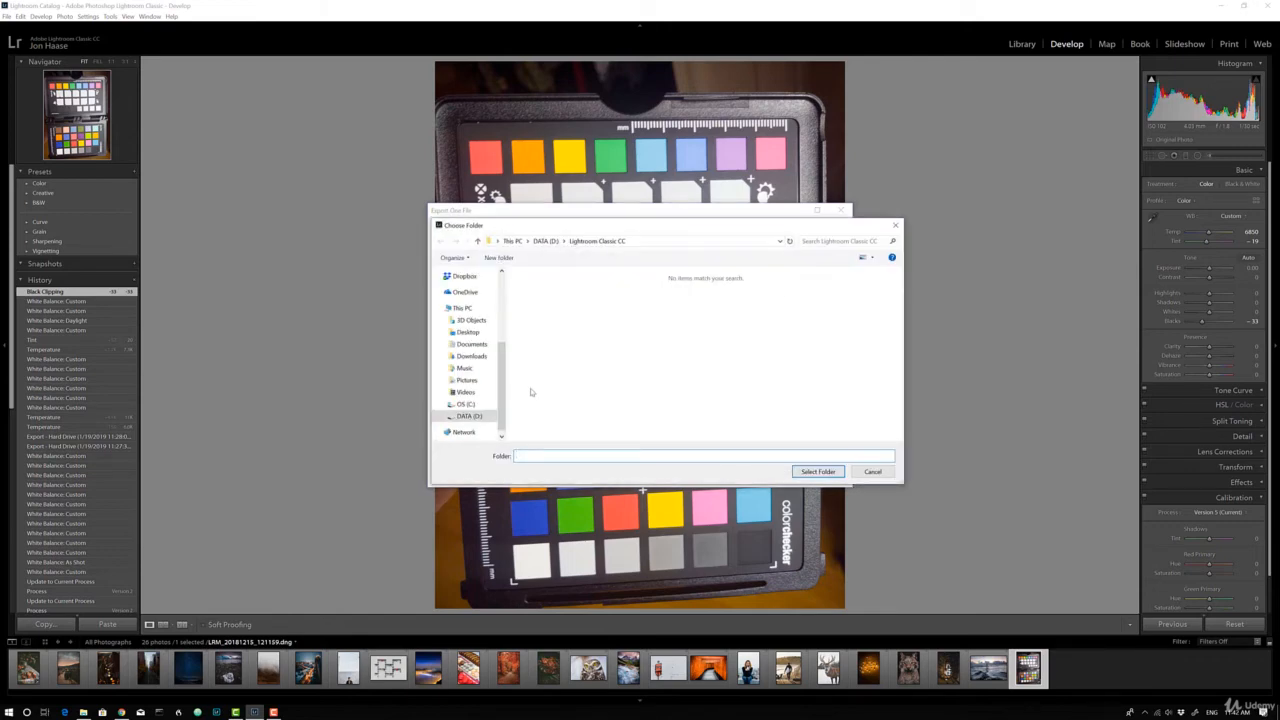
click(470, 418)
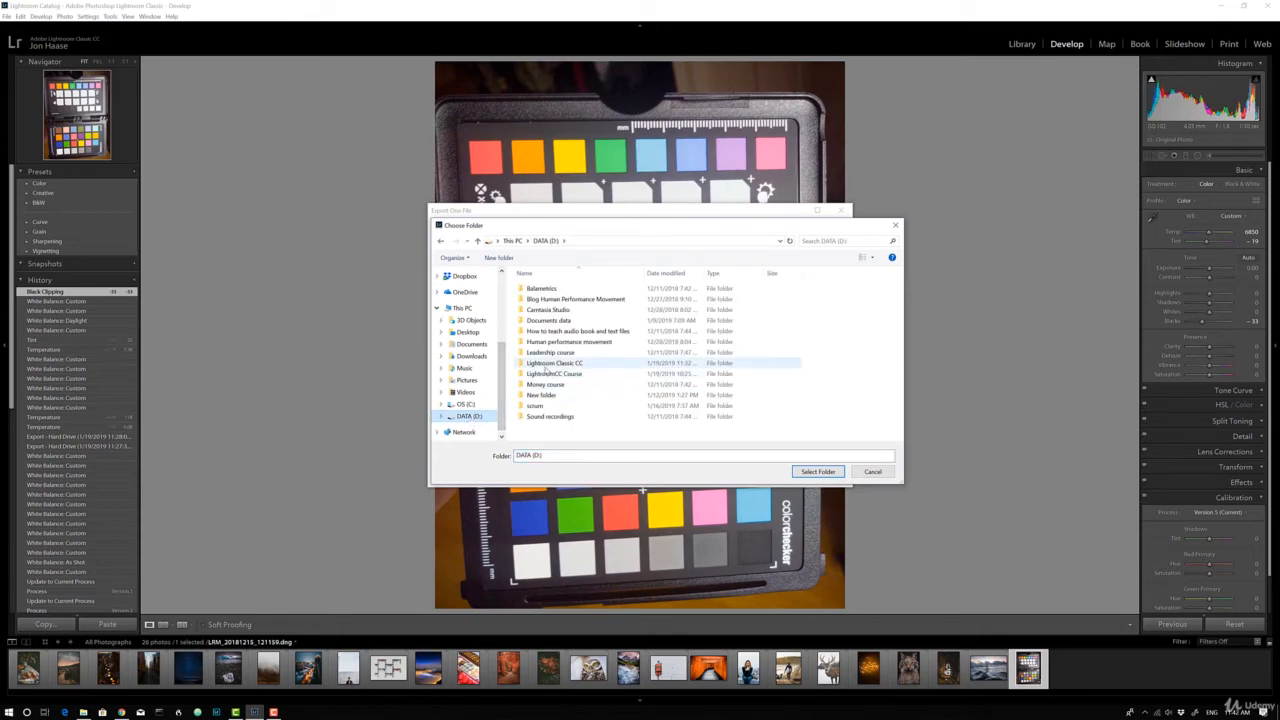
click(546, 366)
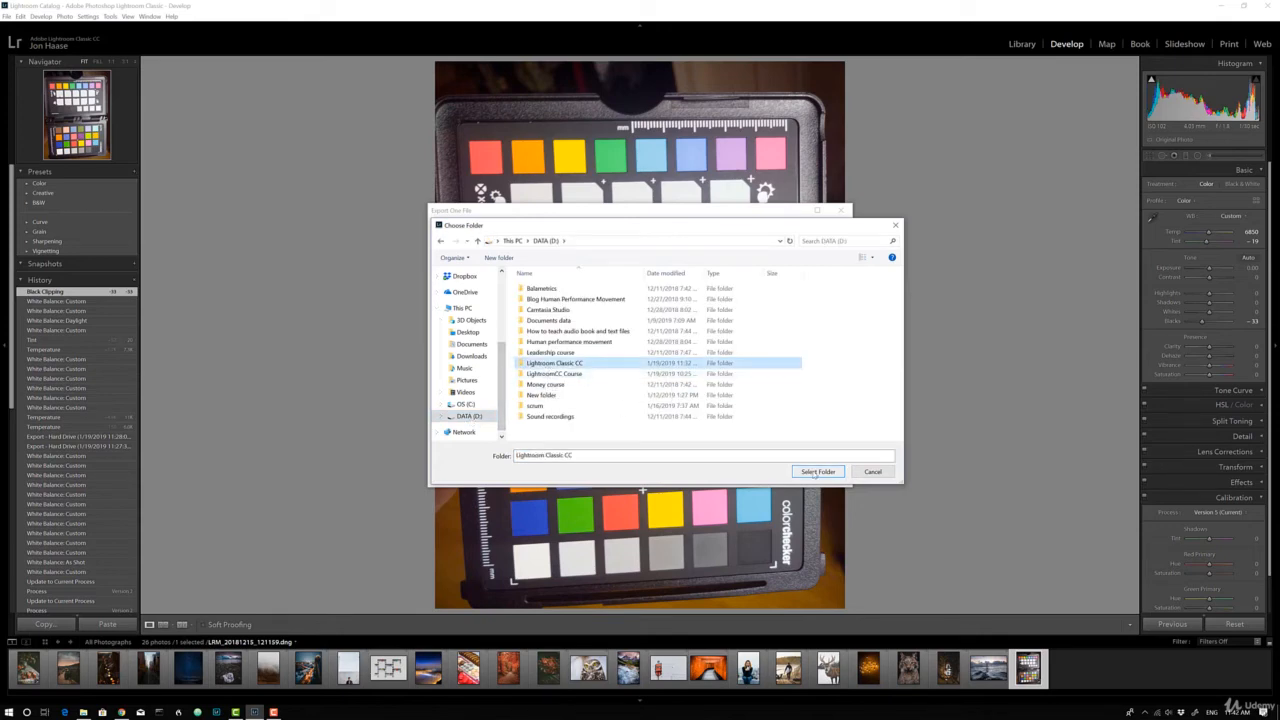
click(817, 471)
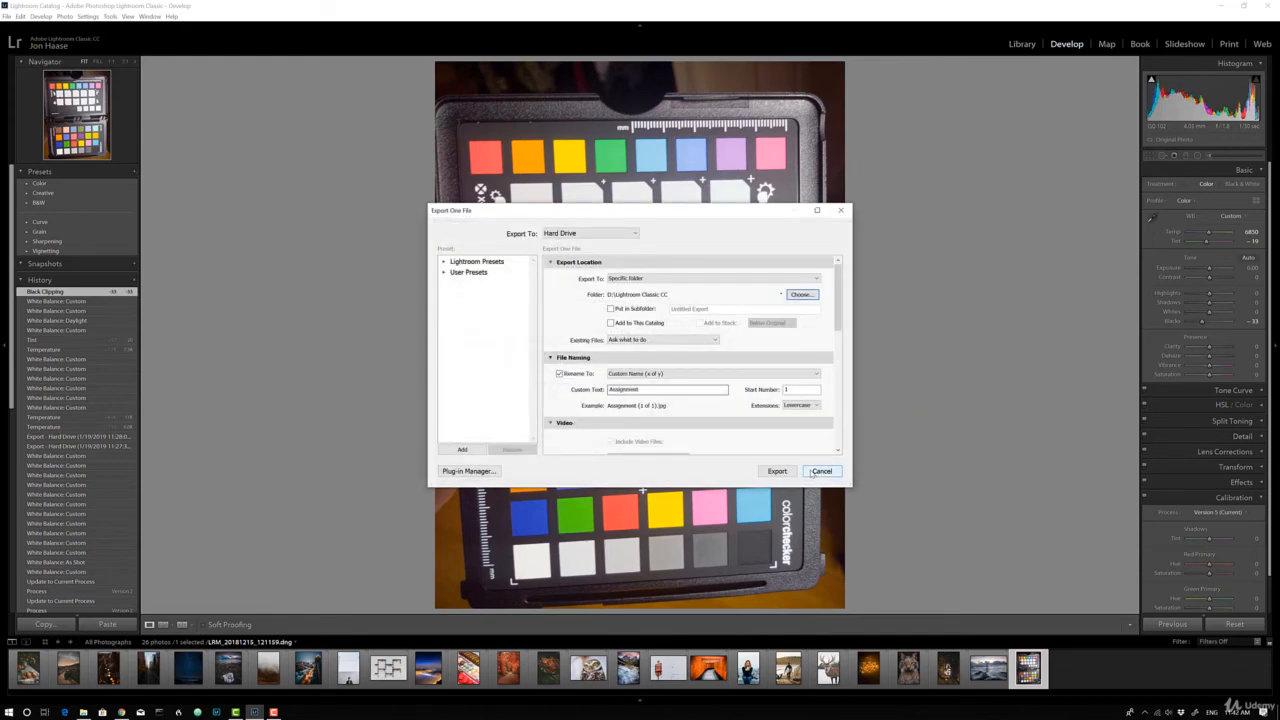
Name the export with the Custom Name (x of y) template and the custom text Assignment, and export the photo
click(667, 375)
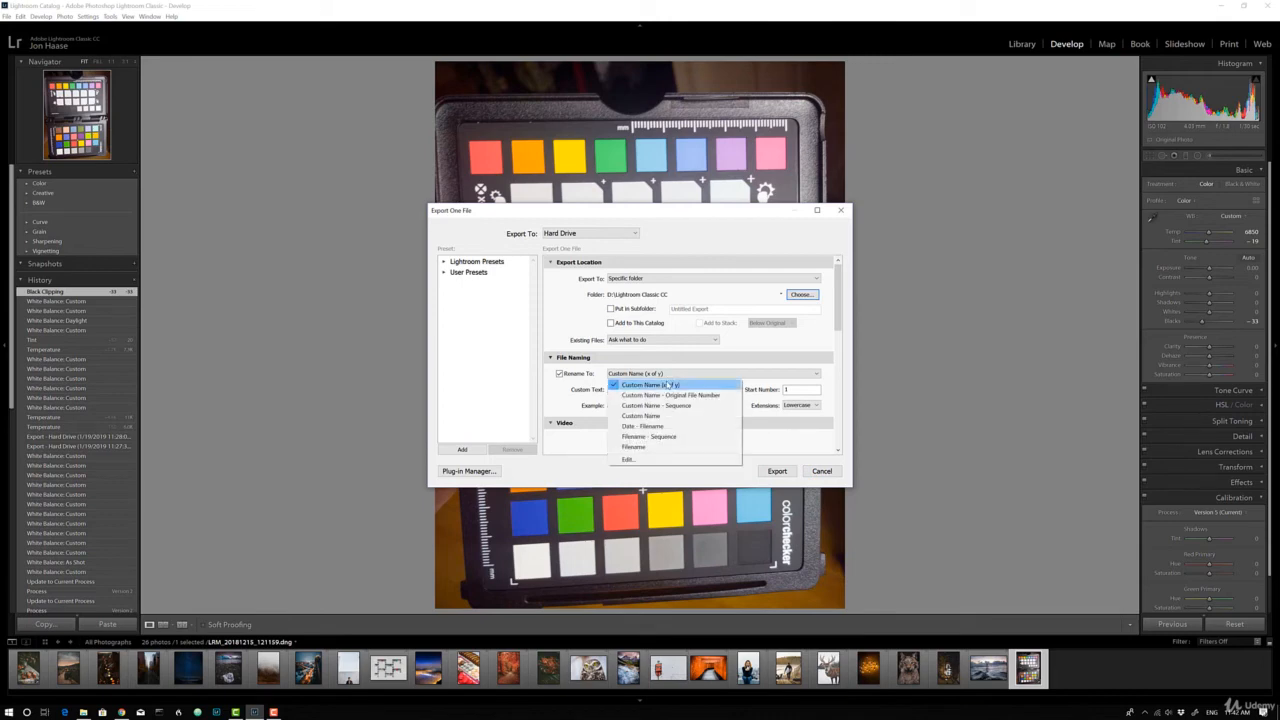
click(668, 385)
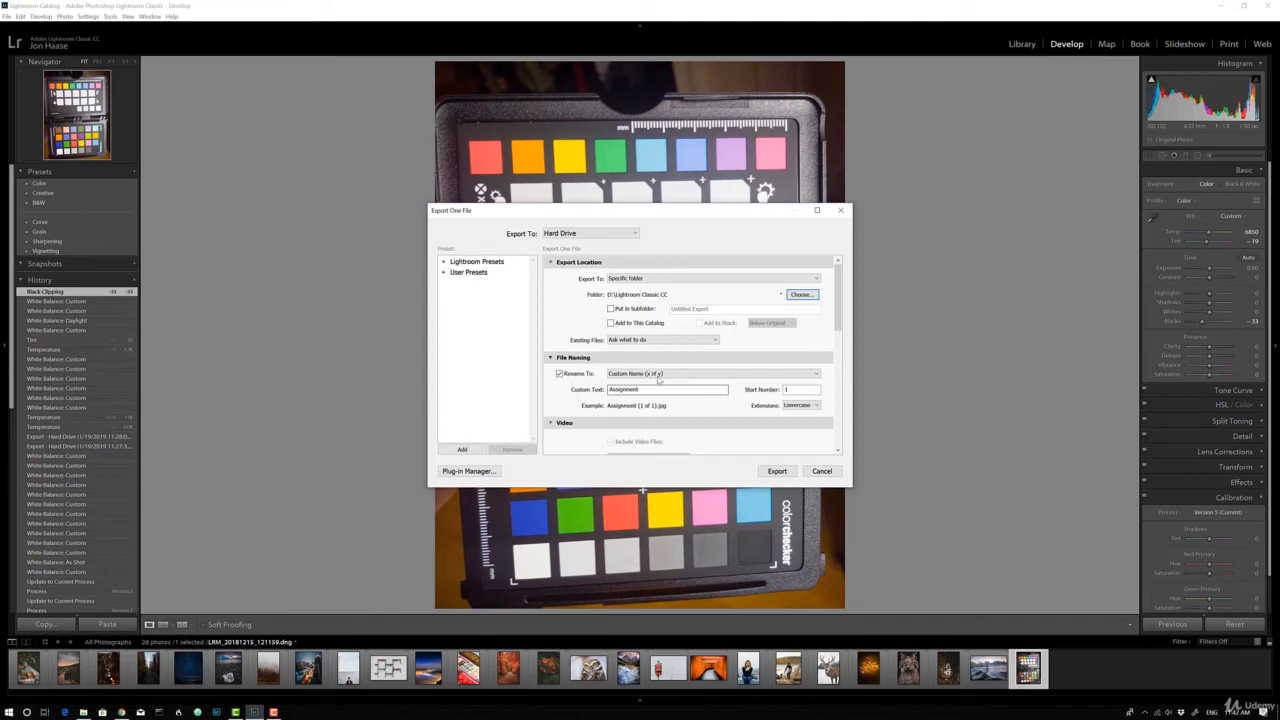
click(665, 391)
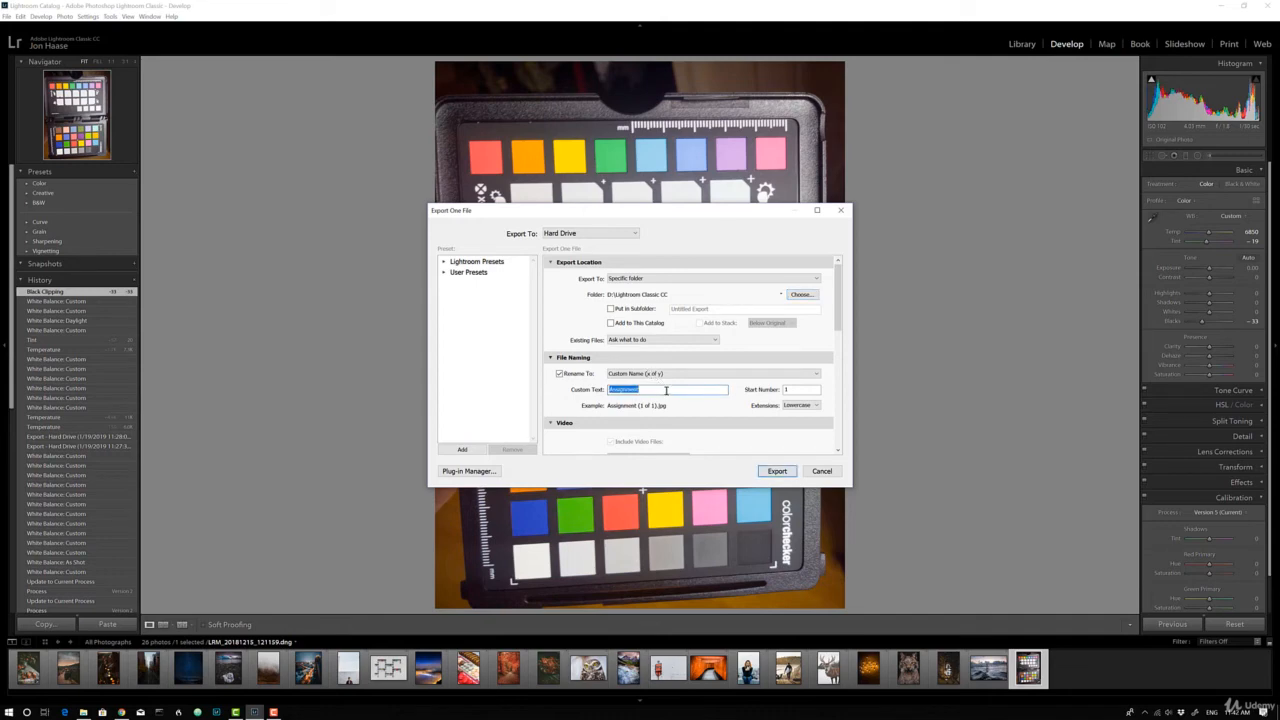
click(665, 389)
click(774, 473)
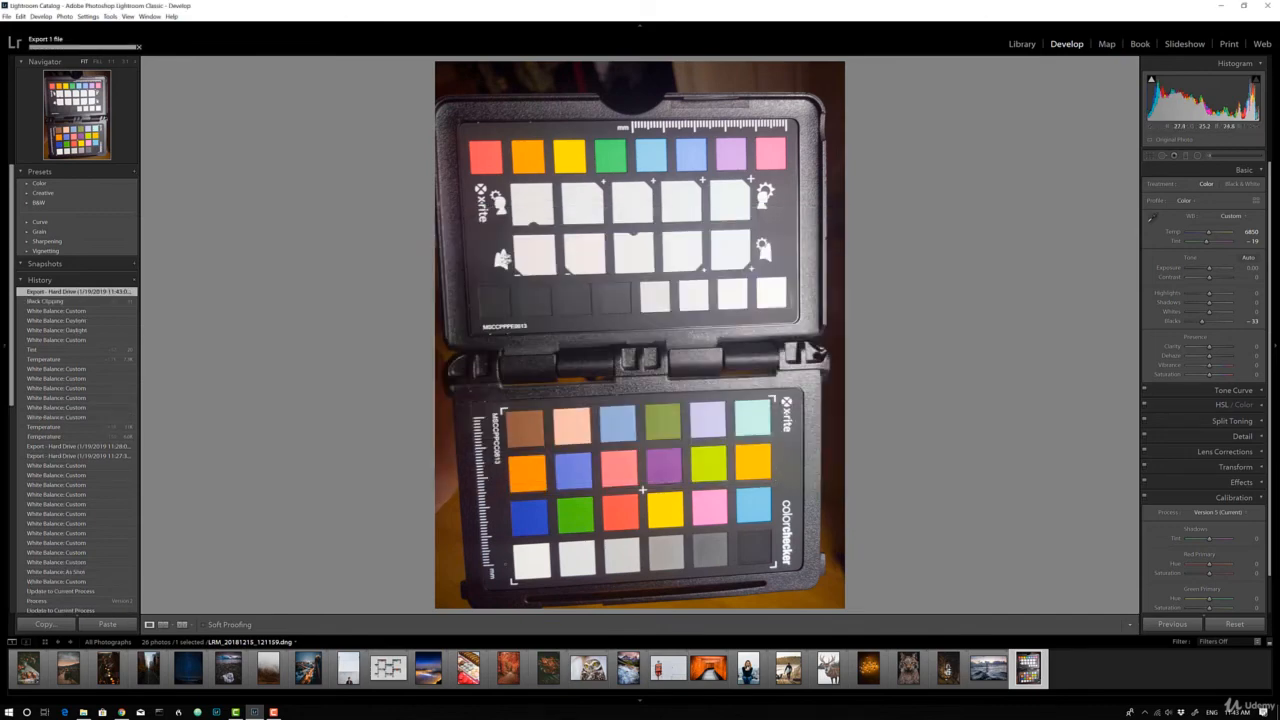
Switch to File Explorer and locate the exported Assignment (1 of 1) JPG in the Lightroom Classic CC folder
click(85, 712)
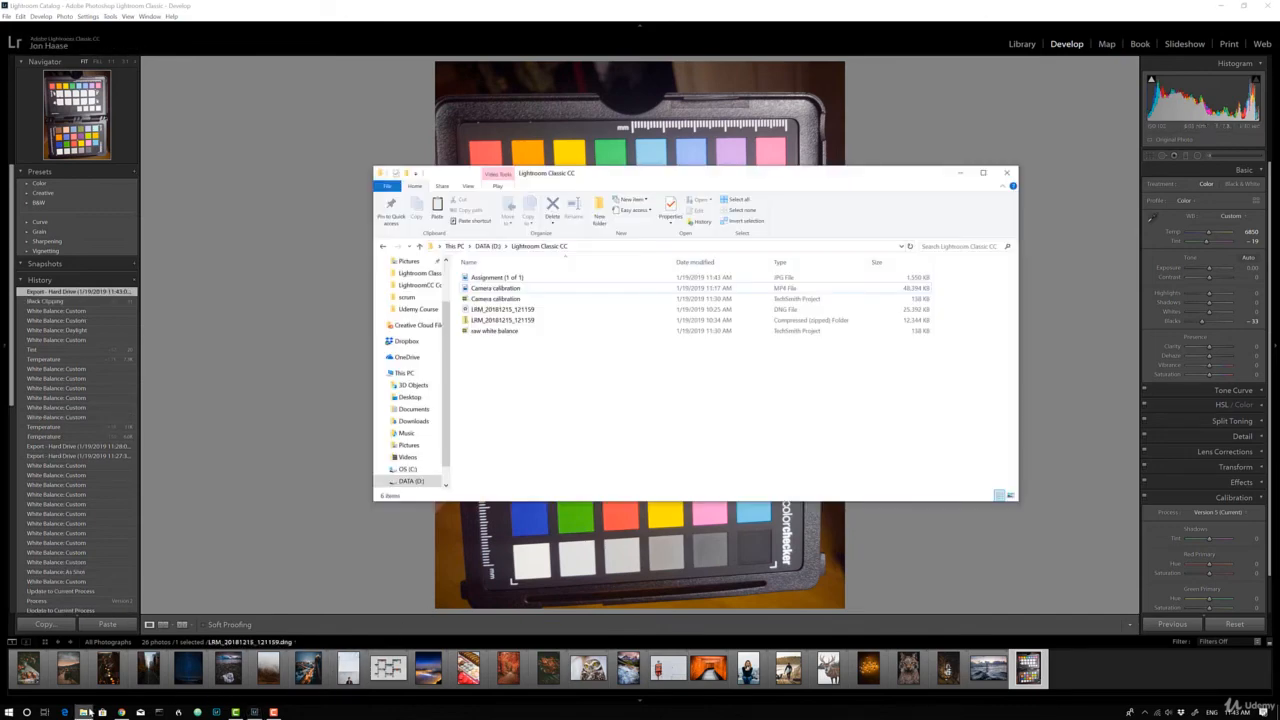
click(527, 279)
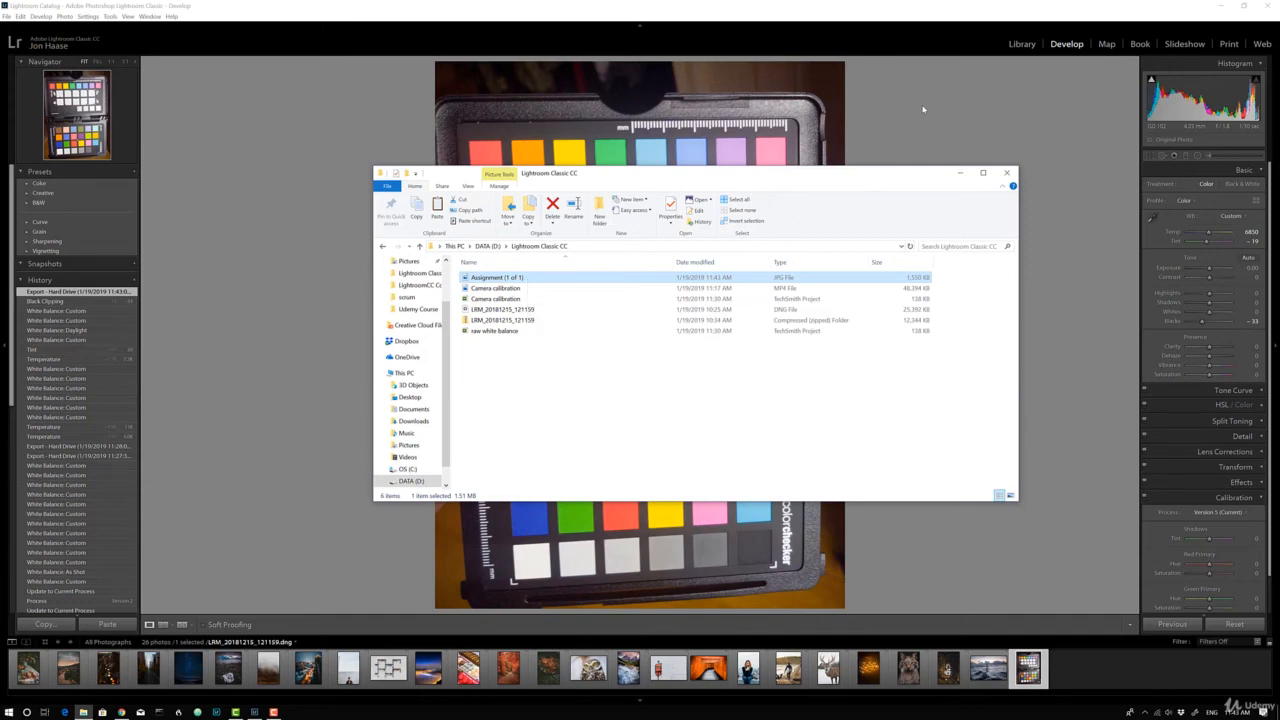
Import the Assignment (1 of 1) JPG into the catalog from the Lightroom Classic CC folder on DATA (D:)
click(1016, 45)
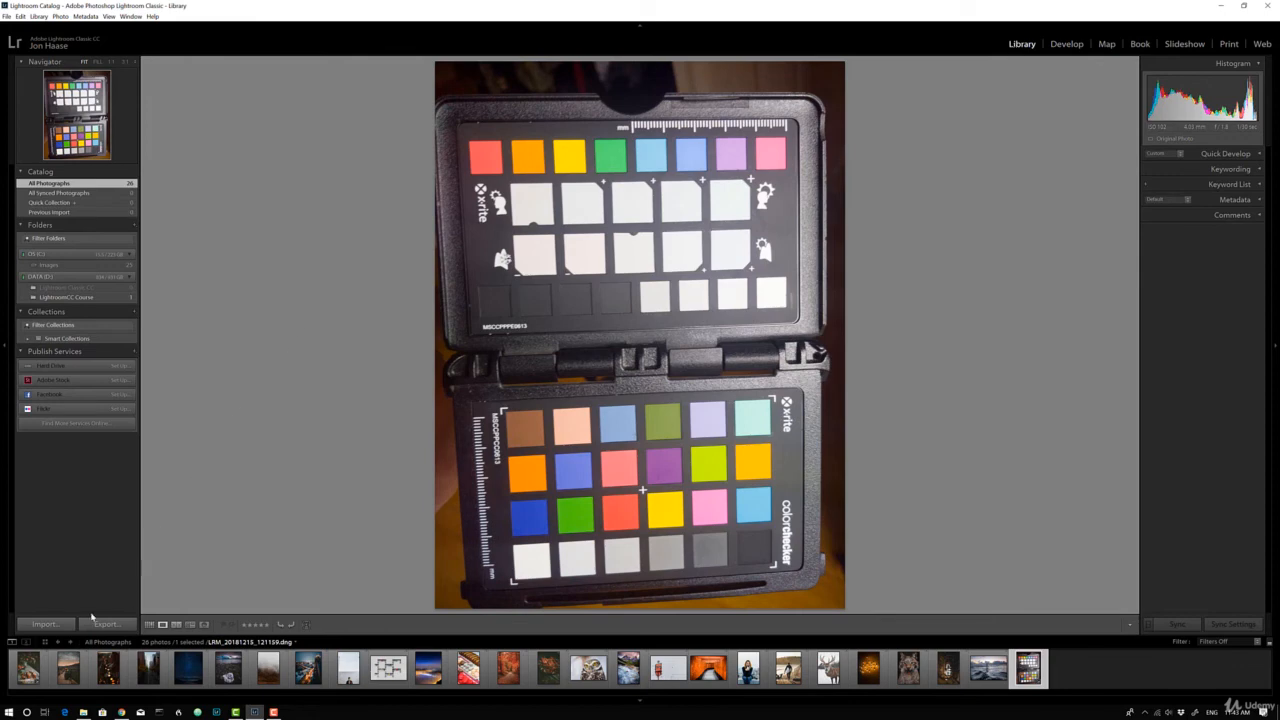
click(48, 624)
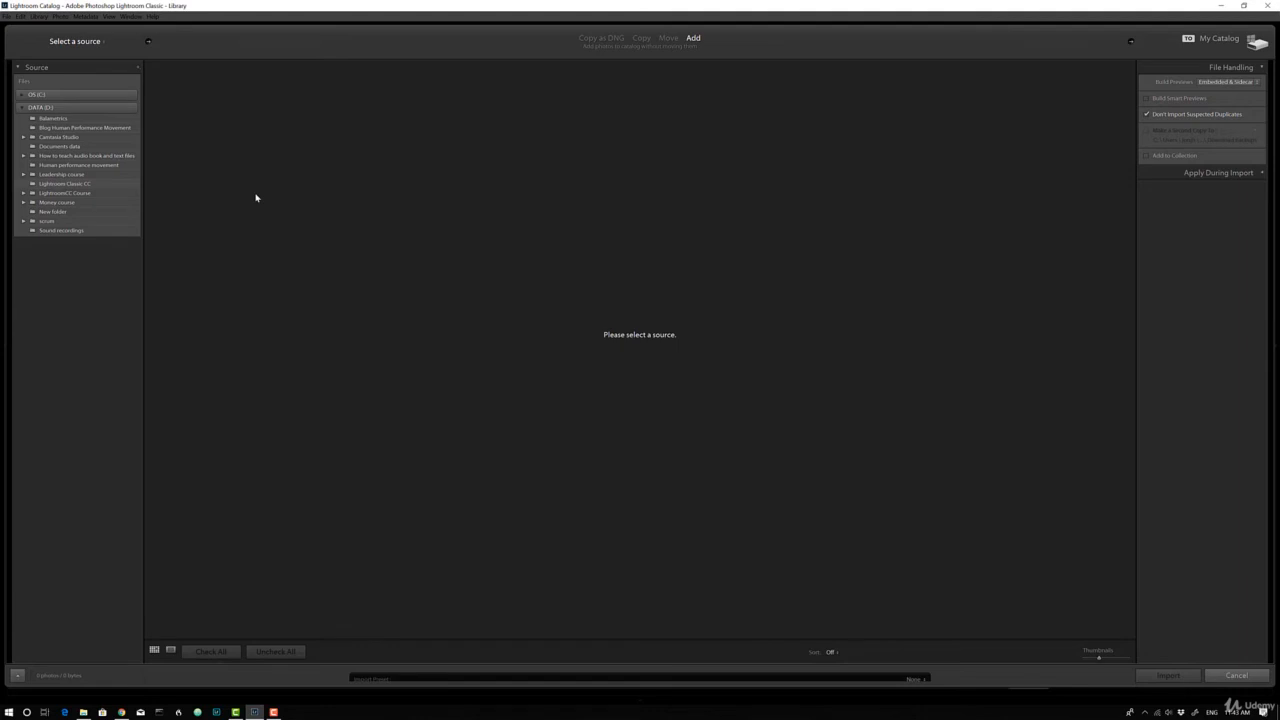
click(65, 184)
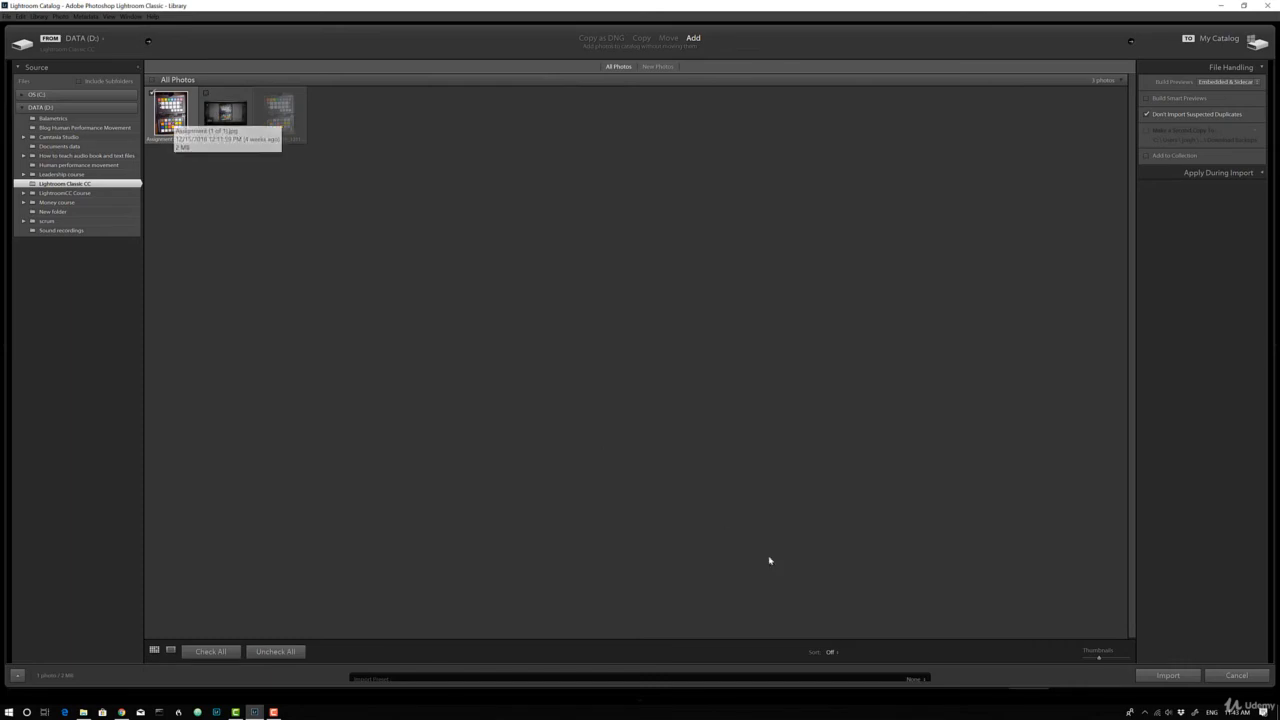
click(1168, 676)
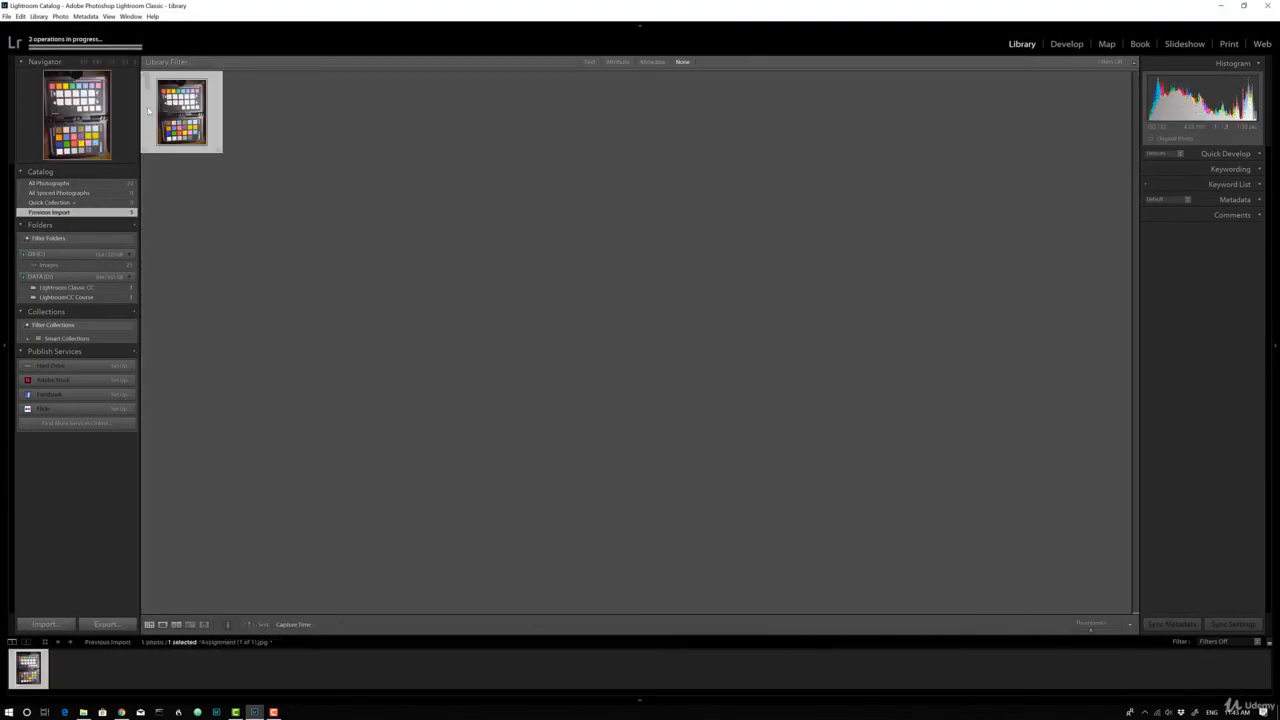
Open the imported JPG in the Develop module and examine which white balance presets it offers
double_click(210, 115)
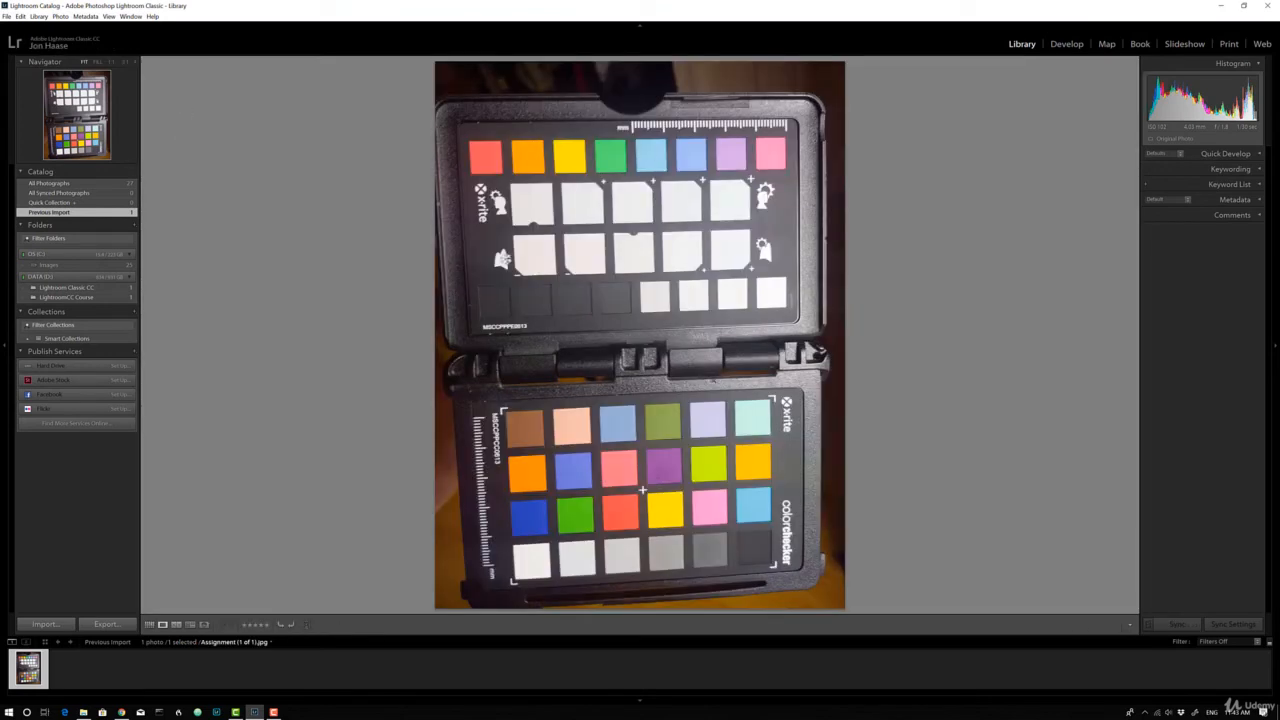
click(1068, 44)
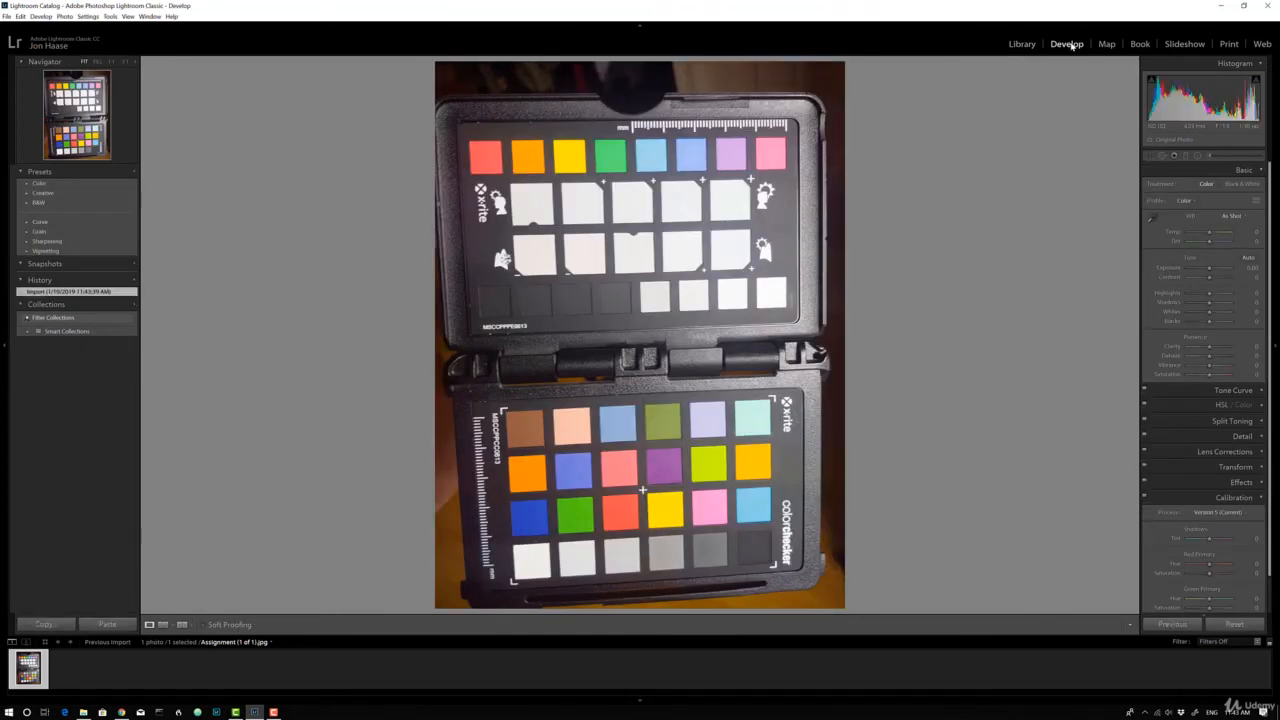
click(1240, 216)
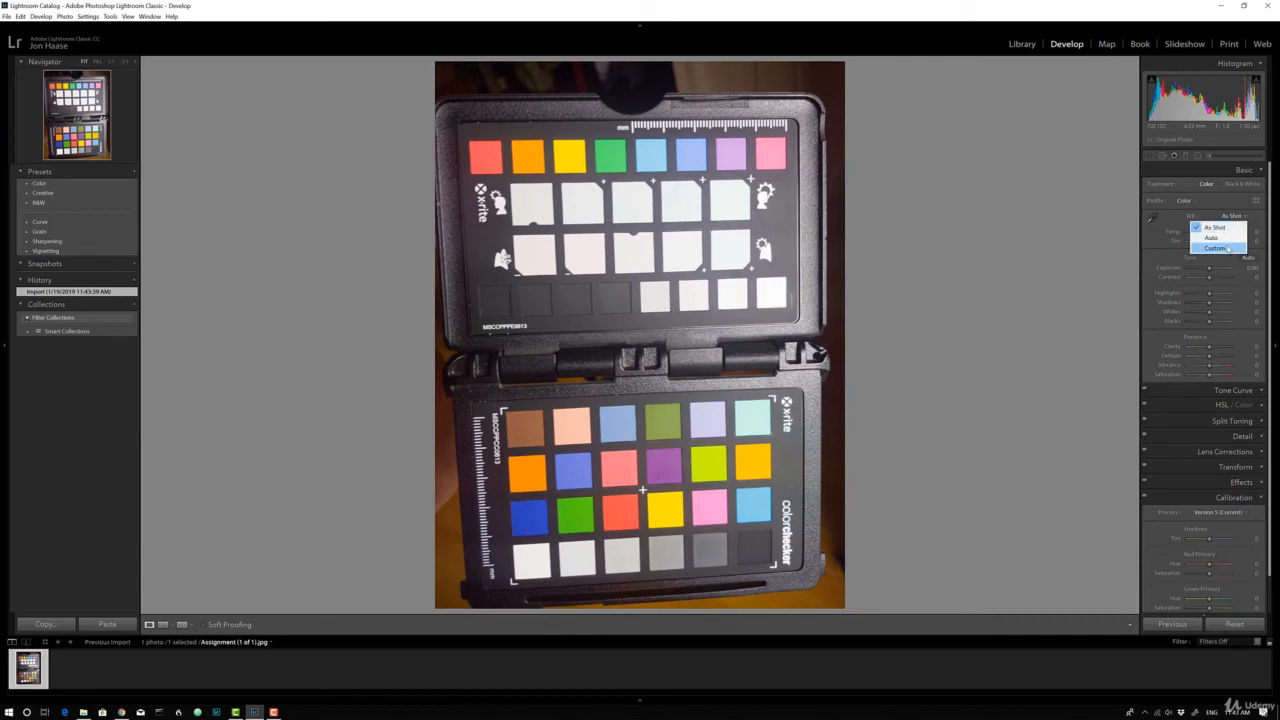
click(1172, 222)
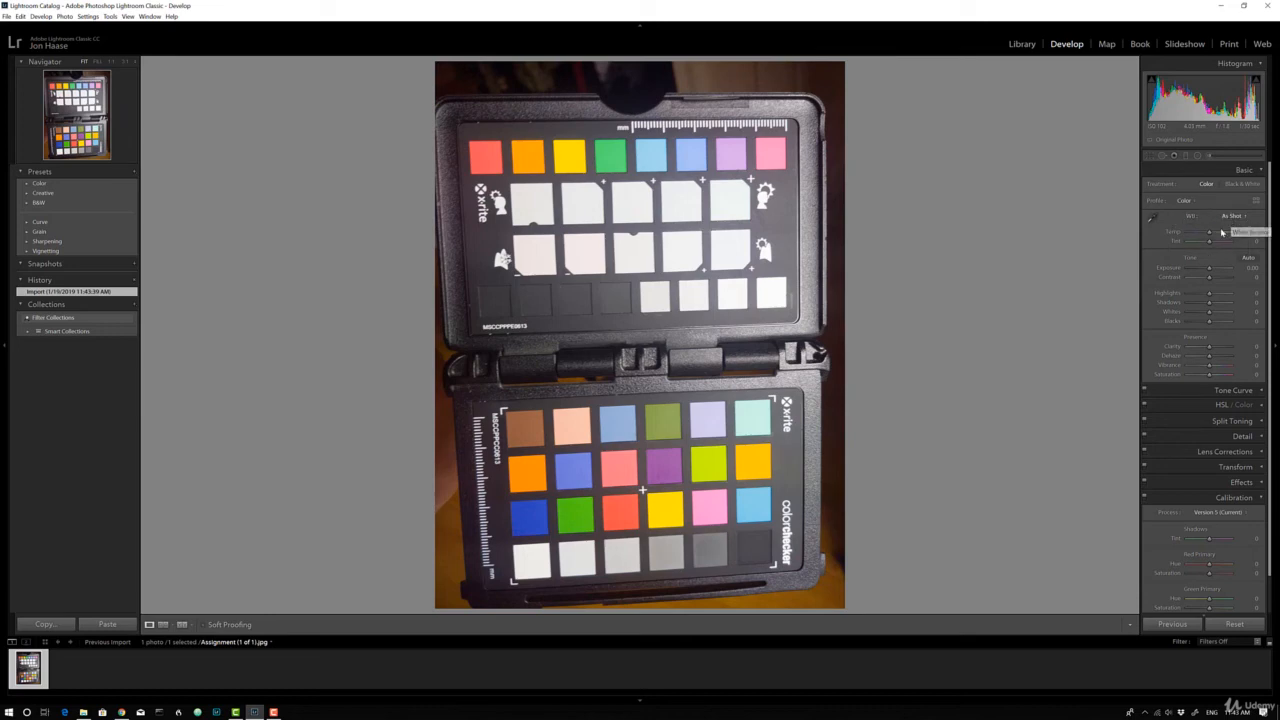
Try cooler and warmer temperature settings on the JPG, including +13 and -35, and reset the temperature after the trials
drag(1209, 235, 1199, 235)
double_click(1178, 233)
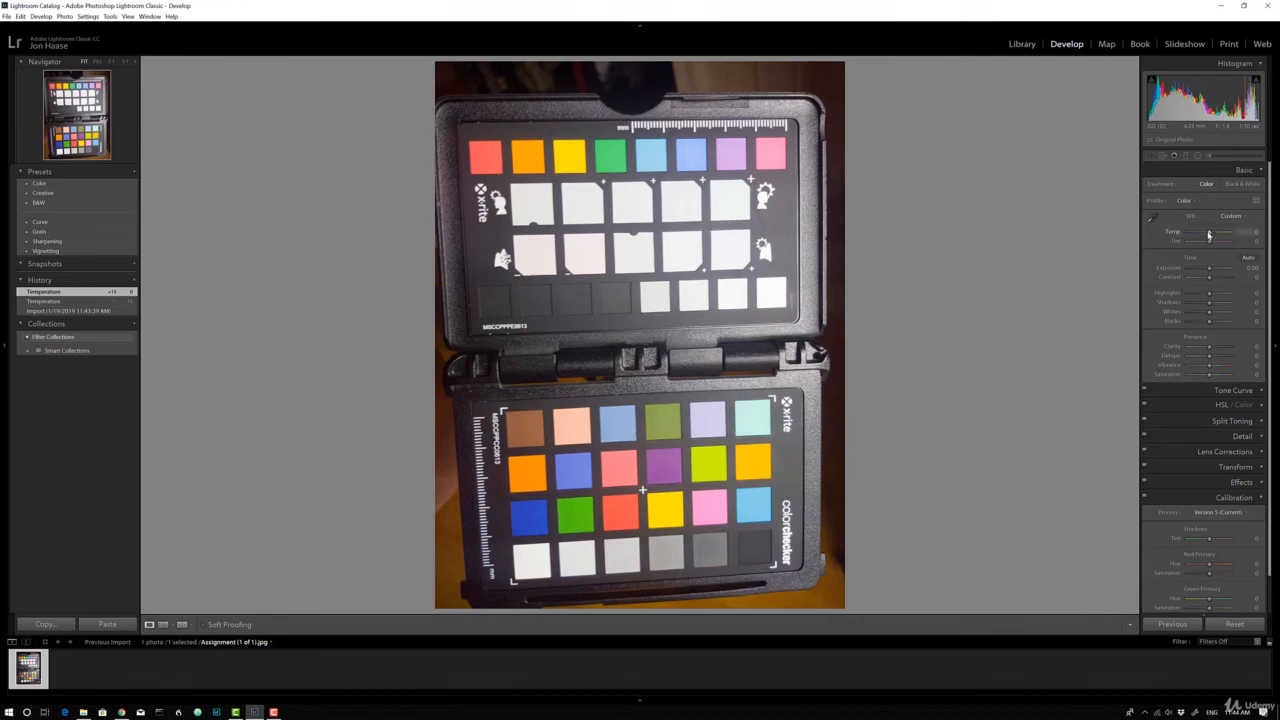
drag(1208, 235, 1211, 240)
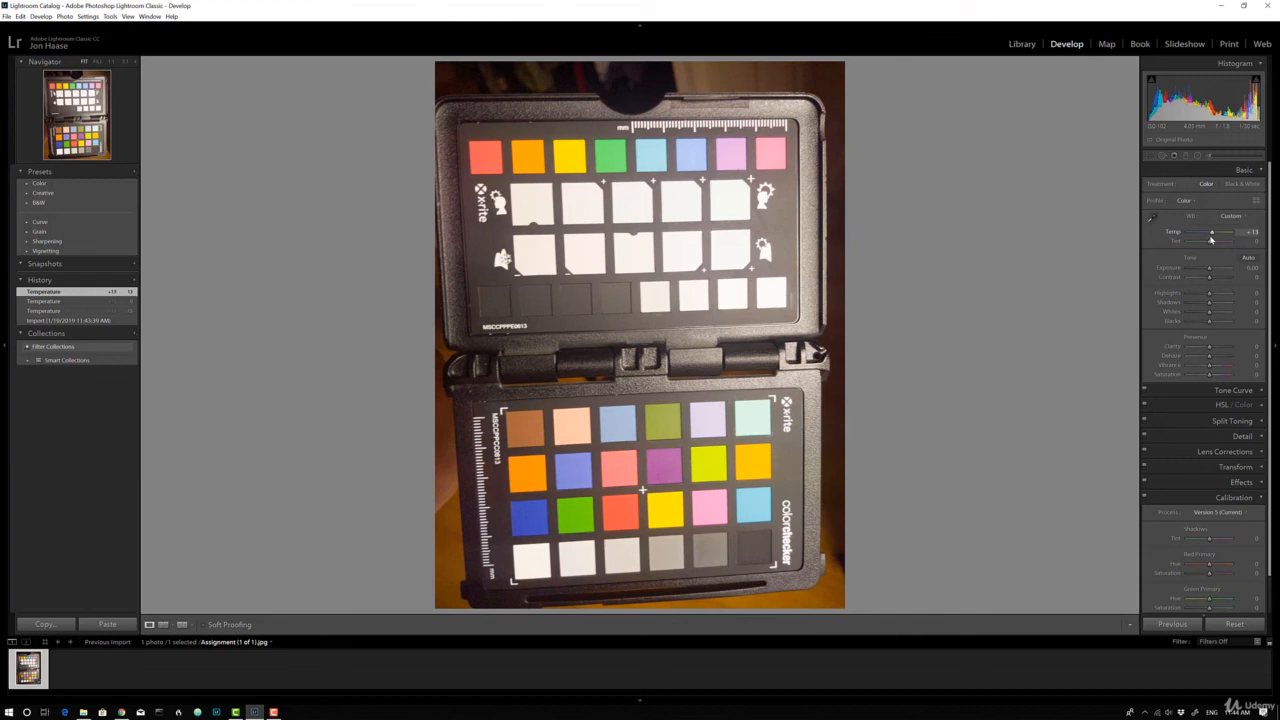
drag(1211, 238, 1219, 235)
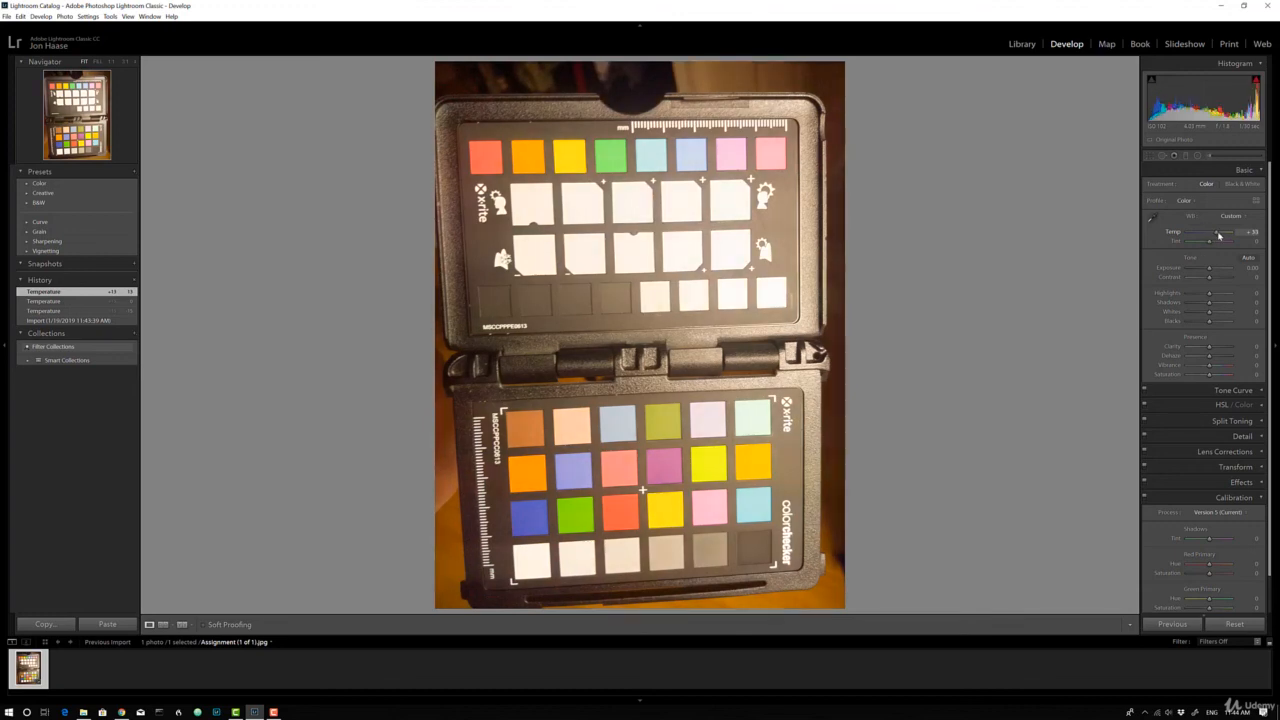
drag(1219, 235, 1204, 238)
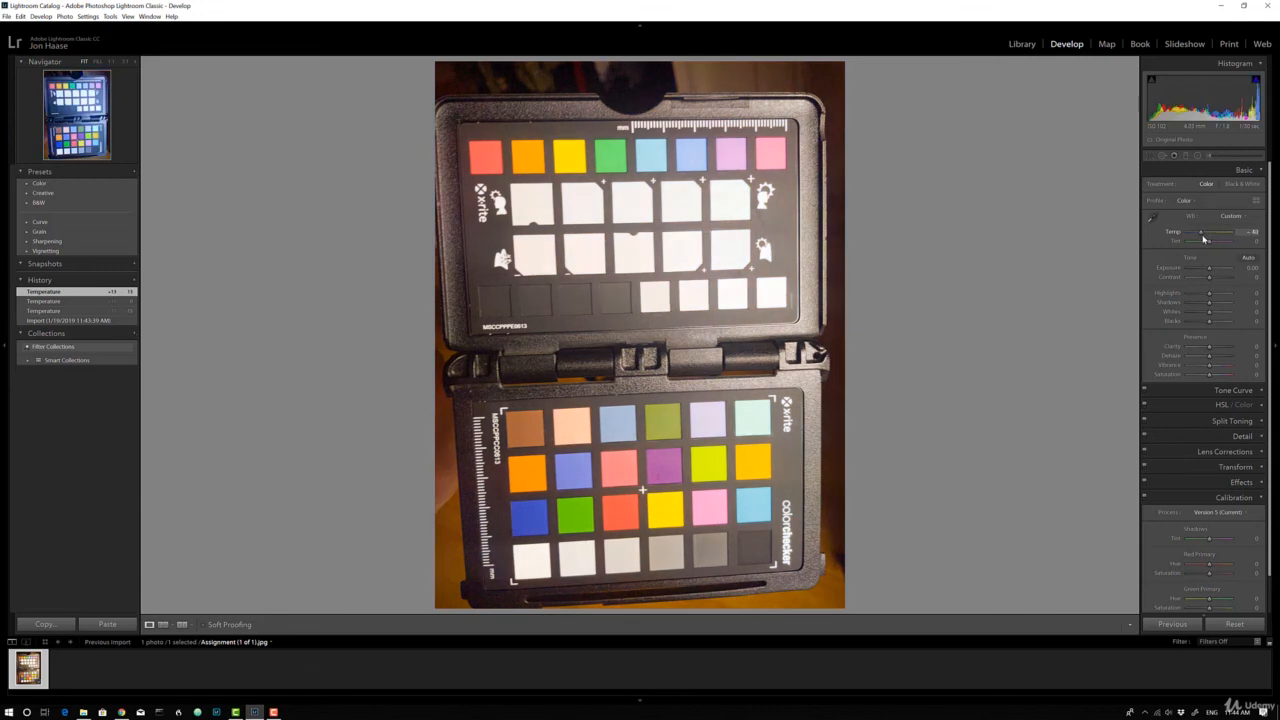
double_click(1169, 233)
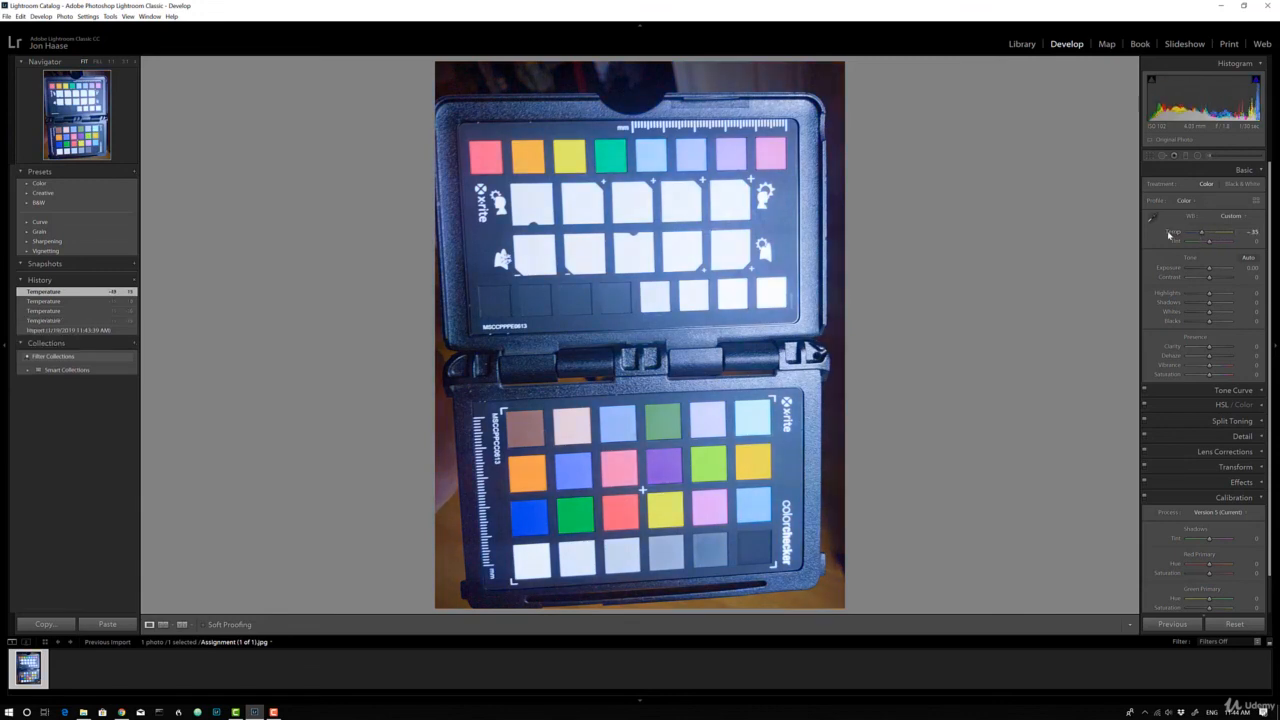